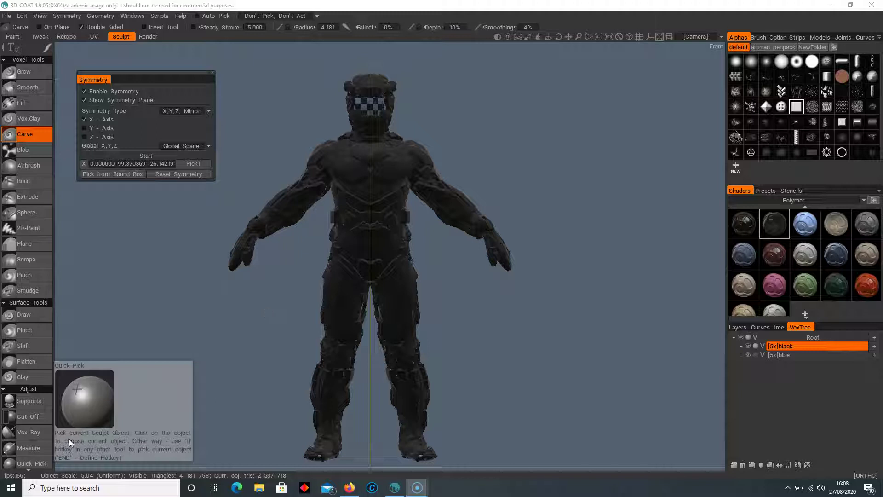
Activate the Vox Layer tool, move its options clear of the view edge and close the symmetry settings.
{"action": "scroll", "coordinate": [26, 368], "scroll_direction": "down", "scroll_amount": 10}
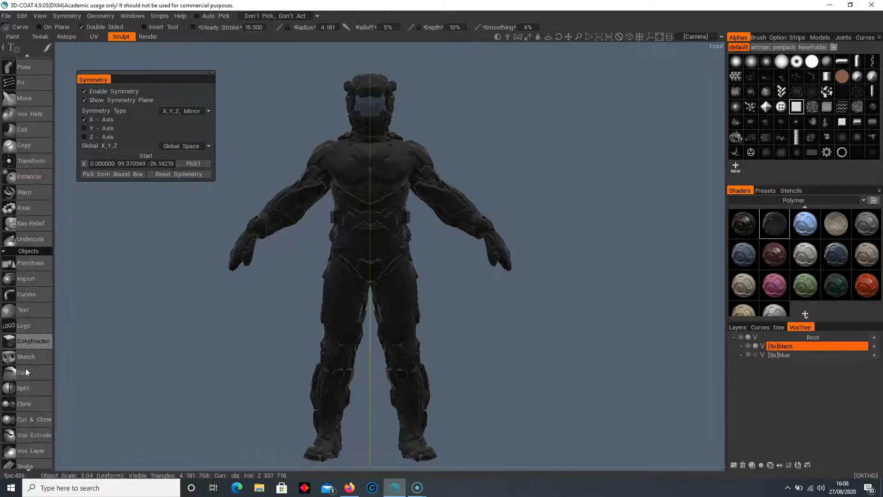
{"action": "scroll", "coordinate": [20, 349], "scroll_direction": "down", "scroll_amount": 5}
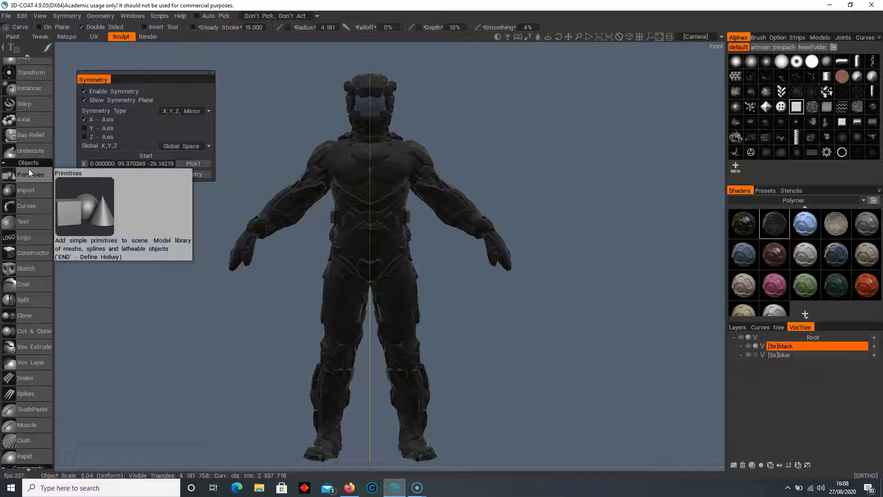
{"action": "left_click", "coordinate": [25, 363]}
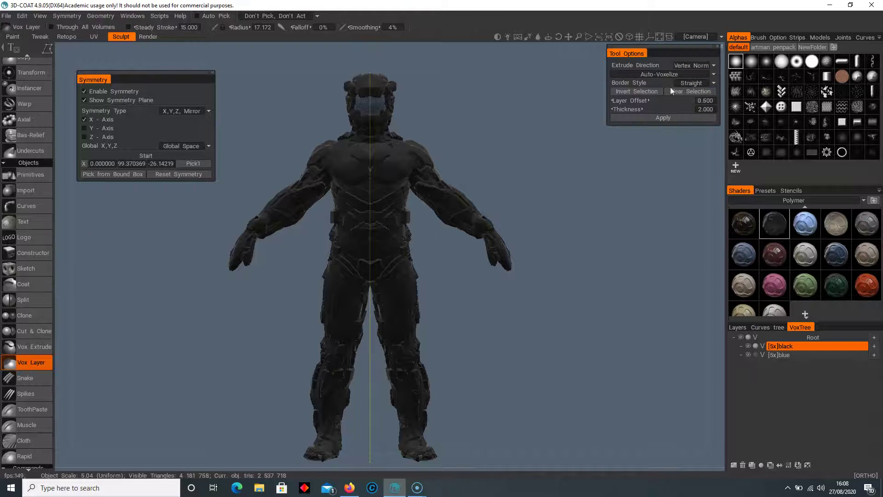
{"action": "left_click_drag", "start_coordinate": [668, 53], "coordinate": [652, 87]}
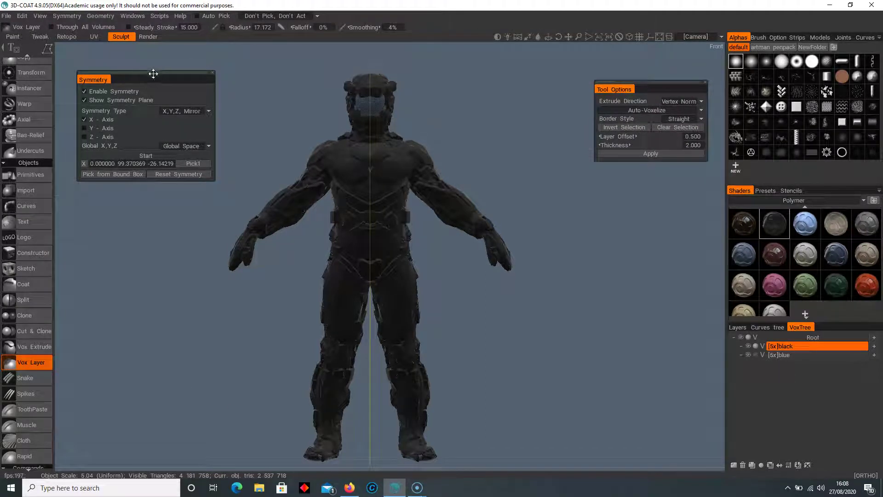
{"action": "left_click_drag", "start_coordinate": [155, 75], "coordinate": [144, 69]}
{"action": "left_click", "coordinate": [206, 72]}
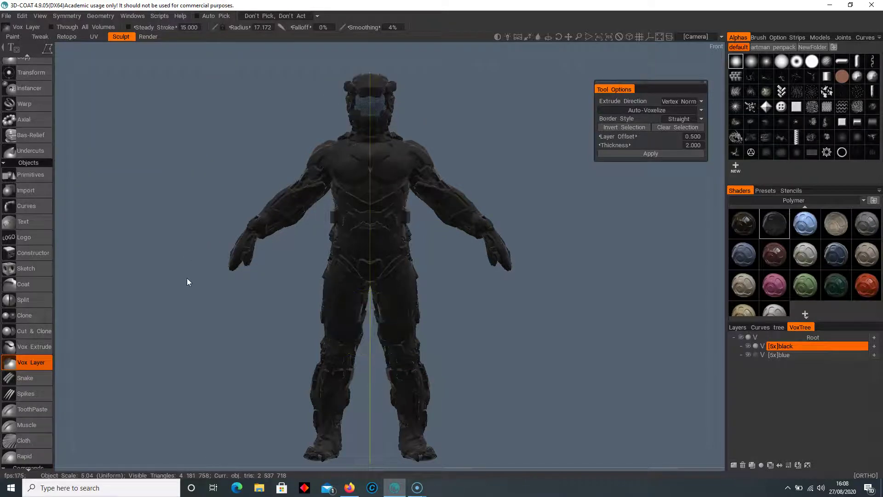
Hide the black armour volume, turn off ghost mode on the blue body and make the blue body current.
{"action": "middle_click_drag", "start_coordinate": [191, 236], "coordinate": [182, 231]}
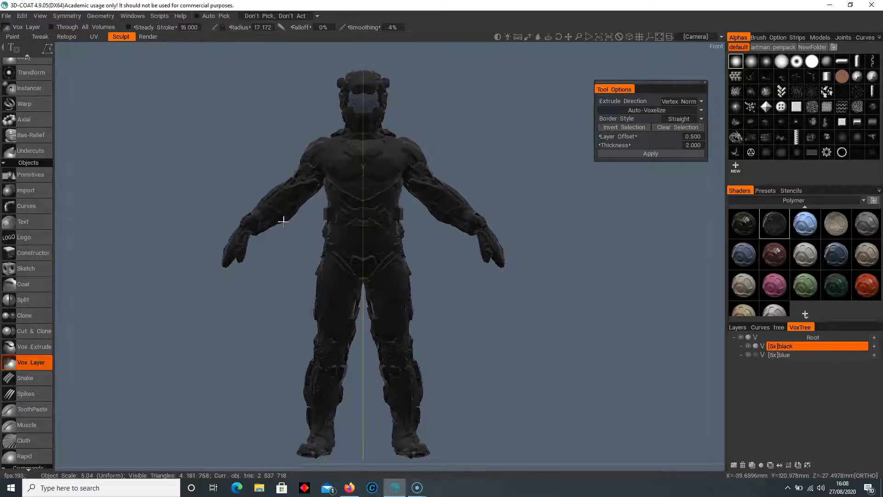
{"action": "scroll", "coordinate": [373, 231], "scroll_direction": "up", "scroll_amount": 1}
{"action": "right_click_drag", "start_coordinate": [374, 234], "coordinate": [457, 261]}
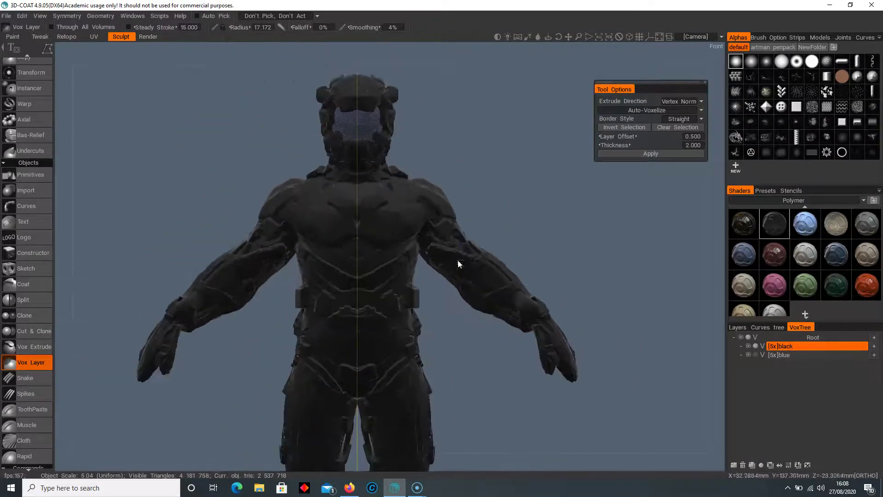
{"action": "left_click", "coordinate": [749, 348]}
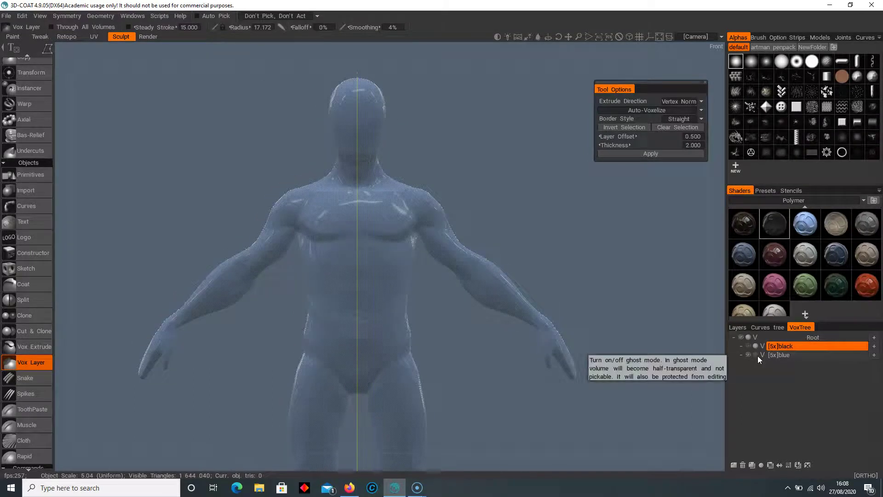
{"action": "left_click", "coordinate": [757, 355]}
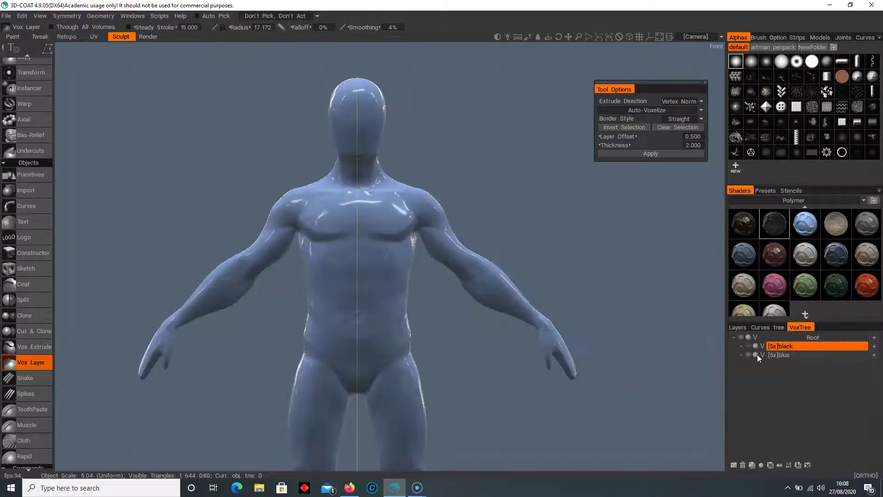
{"action": "left_click", "coordinate": [804, 358]}
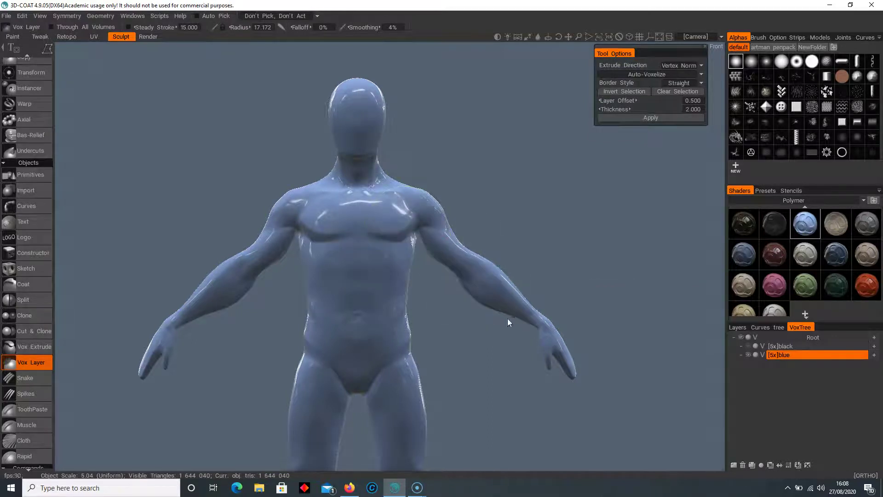
Switch to a closed-outline selection shape and mark one shoulder of the blue body from several angles.
{"action": "scroll", "coordinate": [504, 319], "scroll_direction": "up", "scroll_amount": 5}
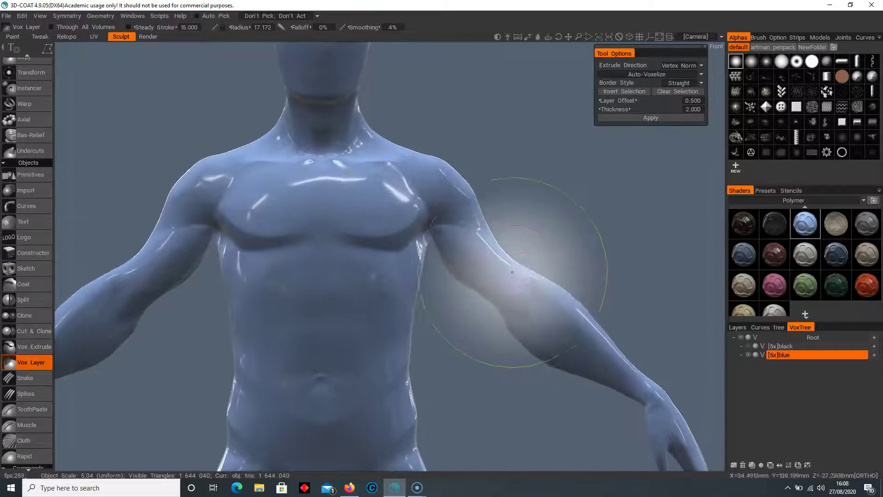
{"action": "key", "text": "space"}
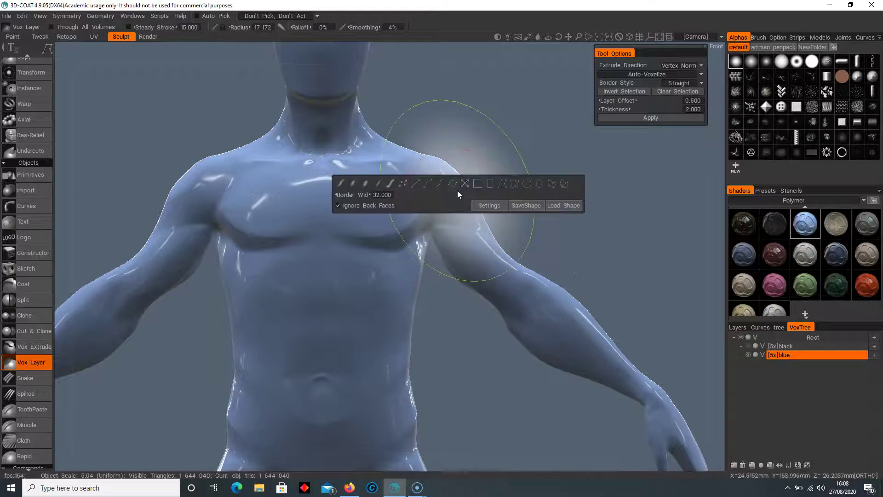
{"action": "left_click", "coordinate": [502, 186]}
{"action": "left_click", "coordinate": [421, 147]}
{"action": "mouse_move", "coordinate": [397, 147]}
{"action": "left_mouse_down"}
{"action": "mouse_move", "coordinate": [406, 189]}
{"action": "mouse_move", "coordinate": [433, 218]}
{"action": "mouse_move", "coordinate": [421, 204]}
{"action": "mouse_move", "coordinate": [459, 229]}
{"action": "mouse_move", "coordinate": [357, 255]}
{"action": "left_mouse_up"}
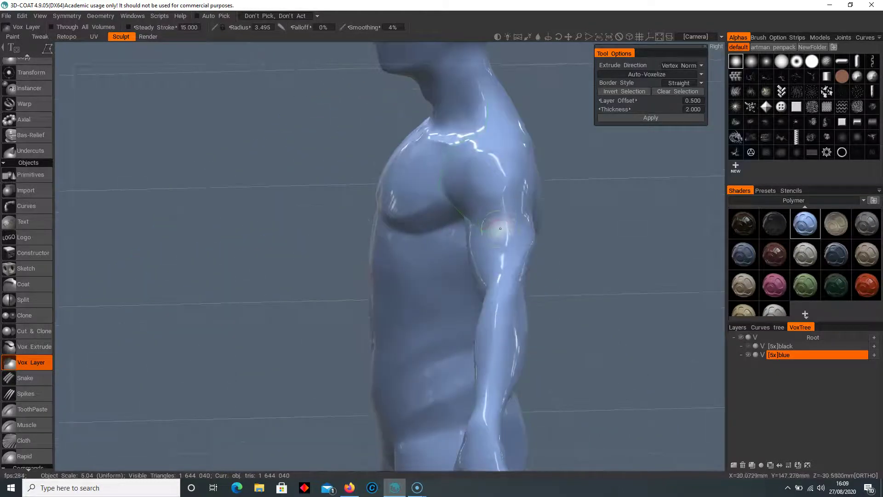
{"action": "middle_click_drag", "start_coordinate": [509, 205], "coordinate": [458, 237]}
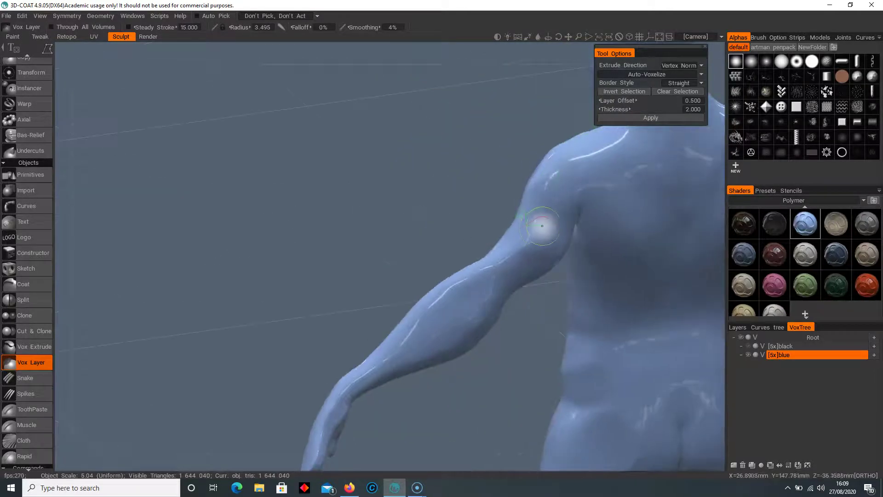
{"action": "middle_click_drag", "start_coordinate": [585, 181], "coordinate": [654, 186]}
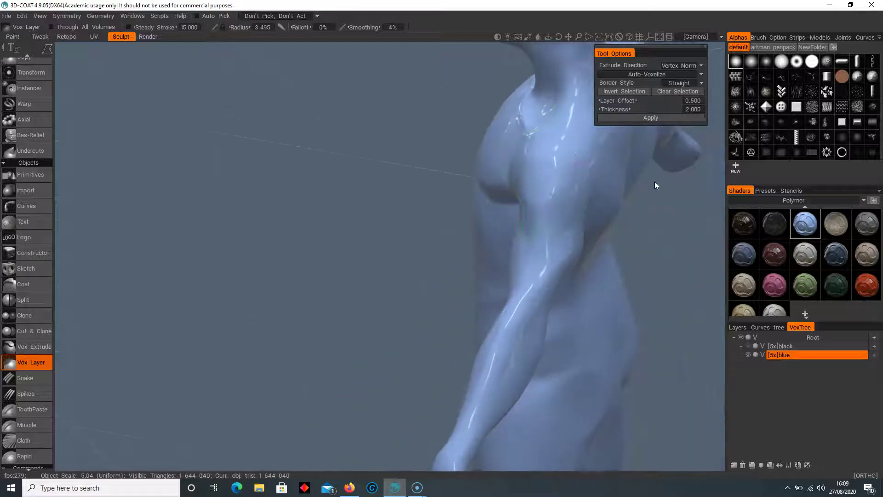
{"action": "mouse_move", "coordinate": [569, 122]}
{"action": "middle_mouse_down"}
{"action": "mouse_move", "coordinate": [663, 168]}
{"action": "mouse_move", "coordinate": [672, 197]}
{"action": "mouse_move", "coordinate": [595, 153]}
{"action": "mouse_move", "coordinate": [554, 204]}
{"action": "mouse_move", "coordinate": [561, 183]}
{"action": "mouse_move", "coordinate": [354, 236]}
{"action": "mouse_move", "coordinate": [447, 219]}
{"action": "mouse_move", "coordinate": [511, 184]}
{"action": "mouse_move", "coordinate": [428, 235]}
{"action": "mouse_move", "coordinate": [453, 193]}
{"action": "mouse_move", "coordinate": [479, 250]}
{"action": "middle_mouse_up"}
{"action": "mouse_move", "coordinate": [395, 178]}
{"action": "middle_mouse_down"}
{"action": "mouse_move", "coordinate": [397, 197]}
{"action": "mouse_move", "coordinate": [416, 207]}
{"action": "mouse_move", "coordinate": [354, 222]}
{"action": "middle_mouse_up"}
Try trimming the shoulder selection's edge around the chest and armpit, and undo the last change.
{"action": "mouse_move", "coordinate": [329, 197]}
{"action": "left_mouse_down", "text": "ctrl"}
{"action": "mouse_move", "coordinate": [339, 150]}
{"action": "mouse_move", "coordinate": [389, 144]}
{"action": "mouse_move", "coordinate": [410, 187]}
{"action": "left_mouse_up", "text": "ctrl"}
{"action": "left_click", "coordinate": [362, 196], "text": "ctrl"}
{"action": "left_click_drag", "start_coordinate": [456, 317], "coordinate": [465, 297]}
{"action": "middle_click_drag", "start_coordinate": [466, 296], "coordinate": [468, 309]}
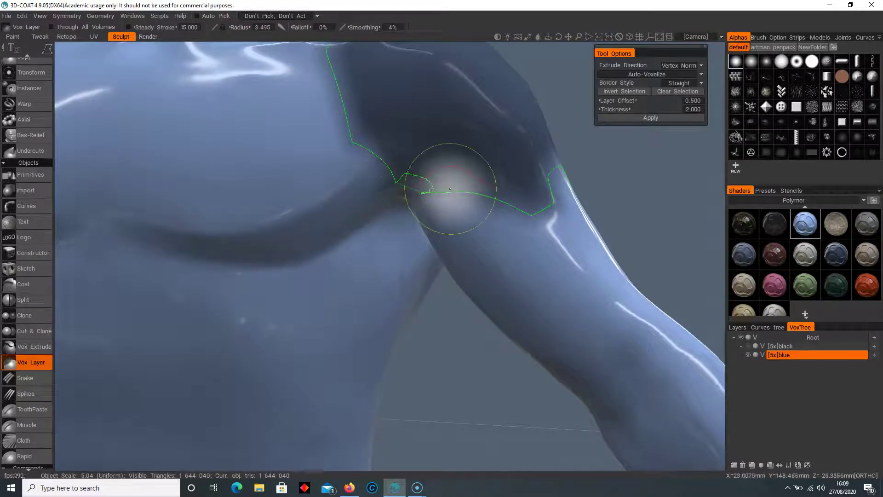
{"action": "key", "text": "ctrl+z"}
{"action": "mouse_move", "coordinate": [400, 165]}
{"action": "right_mouse_down"}
{"action": "mouse_move", "coordinate": [406, 182]}
{"action": "mouse_move", "coordinate": [351, 304]}
{"action": "mouse_move", "coordinate": [283, 297]}
{"action": "mouse_move", "coordinate": [505, 295]}
{"action": "right_mouse_up"}
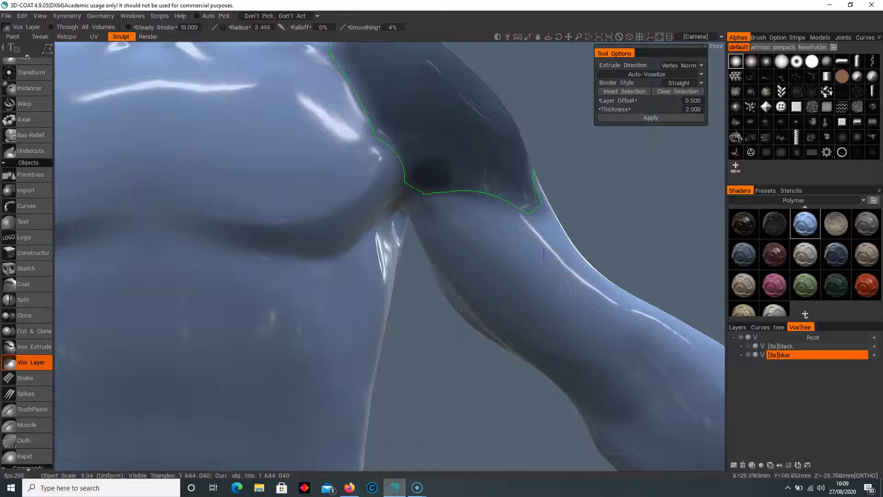
Enable X-axis mirror symmetry for the blue body and clear the one-sided shoulder selection.
{"action": "scroll", "coordinate": [544, 257], "scroll_direction": "down", "scroll_amount": 5}
{"action": "scroll", "coordinate": [429, 318], "scroll_direction": "down", "scroll_amount": 3}
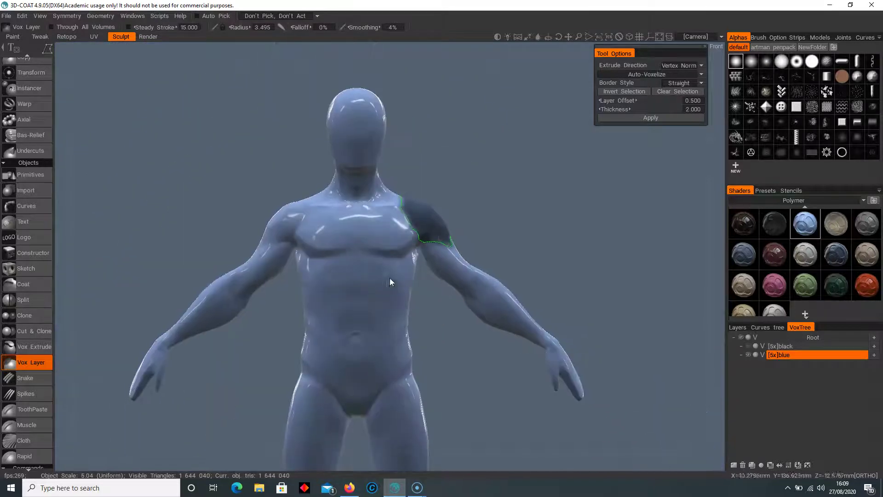
{"action": "scroll", "coordinate": [408, 249], "scroll_direction": "up", "scroll_amount": 1}
{"action": "scroll", "coordinate": [466, 304], "scroll_direction": "down", "scroll_amount": 3}
{"action": "mouse_move", "coordinate": [466, 304]}
{"action": "left_mouse_down"}
{"action": "mouse_move", "coordinate": [426, 263]}
{"action": "mouse_move", "coordinate": [473, 291]}
{"action": "left_mouse_up"}
{"action": "scroll", "coordinate": [496, 304], "scroll_direction": "up", "scroll_amount": 4}
{"action": "scroll", "coordinate": [496, 305], "scroll_direction": "up", "scroll_amount": 2}
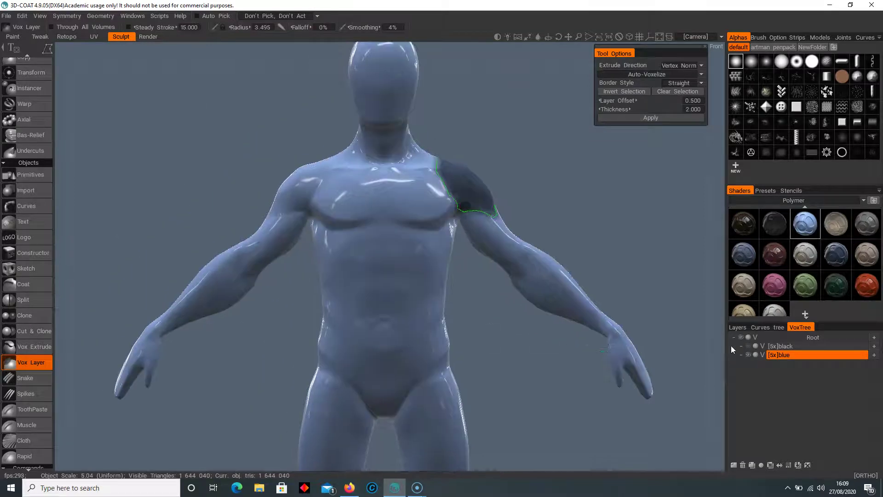
{"action": "left_click", "coordinate": [65, 17]}
{"action": "left_click", "coordinate": [73, 49]}
{"action": "left_click", "coordinate": [79, 116]}
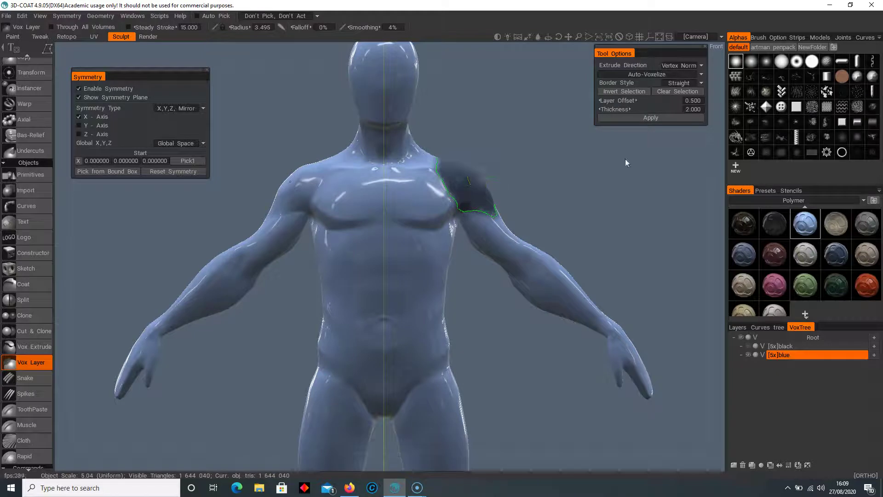
{"action": "left_click", "coordinate": [680, 91]}
Try a mirrored Vox Layer over both shoulders, undo it and clear the selection.
{"action": "scroll", "coordinate": [506, 249], "scroll_direction": "up", "scroll_amount": 5}
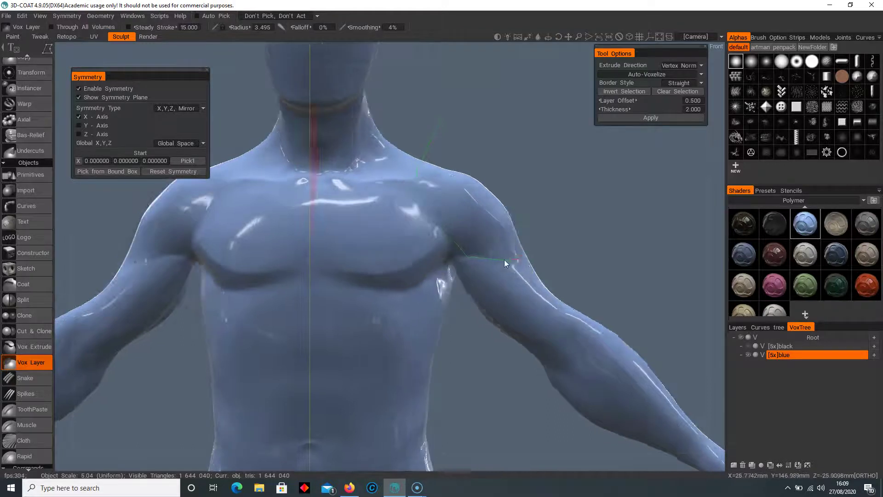
{"action": "key", "text": "KP_6"}
{"action": "mouse_move", "coordinate": [542, 252]}
{"action": "left_mouse_down", "text": "alt"}
{"action": "mouse_move", "coordinate": [568, 248]}
{"action": "mouse_move", "coordinate": [575, 220]}
{"action": "mouse_move", "coordinate": [564, 160]}
{"action": "mouse_move", "coordinate": [533, 125]}
{"action": "mouse_move", "coordinate": [506, 141]}
{"action": "left_mouse_up", "text": "alt"}
{"action": "left_click_drag", "start_coordinate": [460, 278], "coordinate": [570, 261], "text": "alt"}
{"action": "key", "text": "KP_2"}
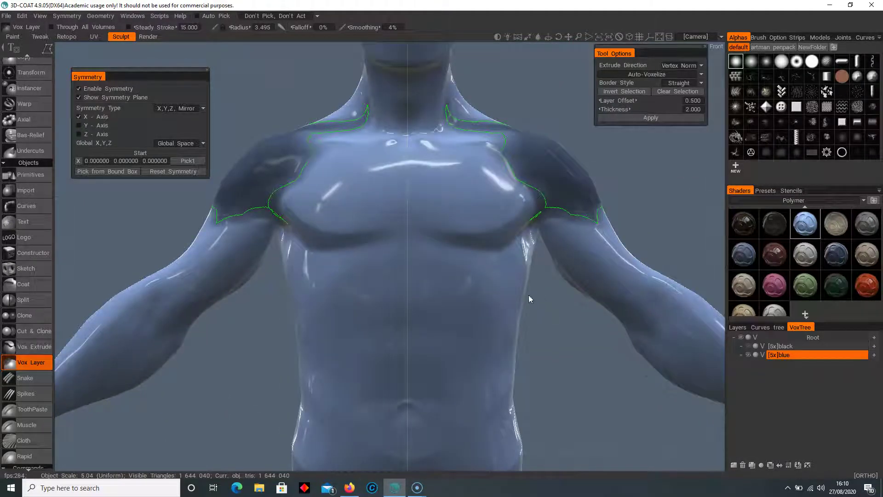
{"action": "key", "text": "Return"}
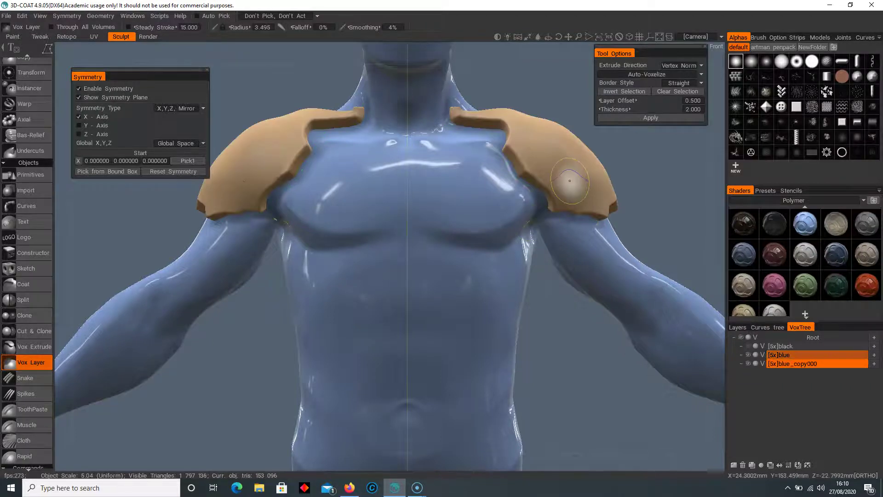
{"action": "key", "text": "ctrl+z"}
{"action": "left_click", "coordinate": [677, 91]}
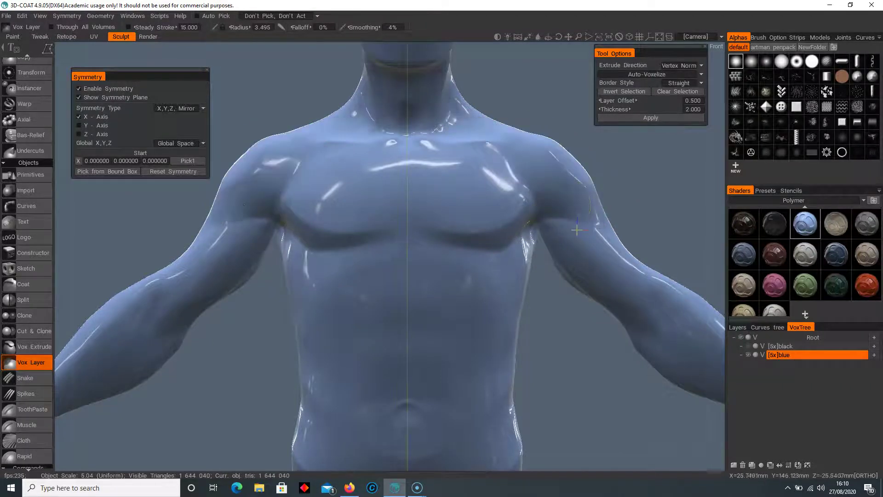
Select mirrored straight-edged patches over the shoulders and the outer forearms of the blue body.
{"action": "key", "text": "ctrl+z"}
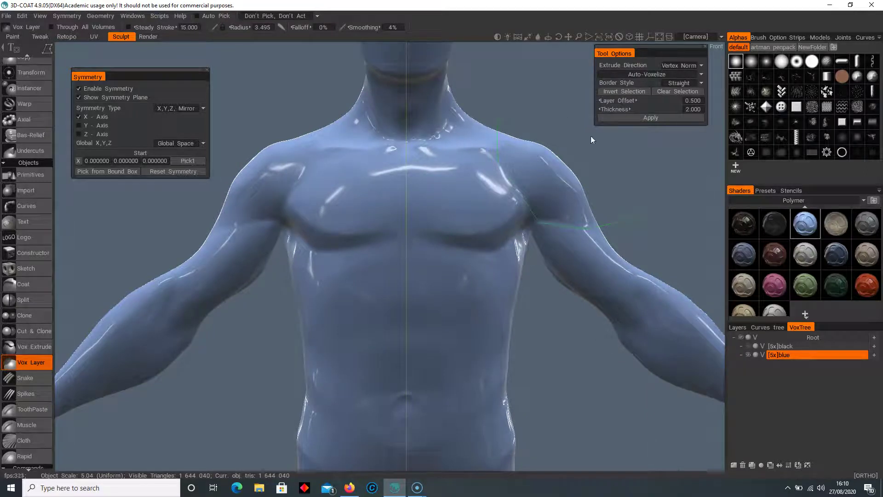
{"action": "key", "text": "ctrl+y"}
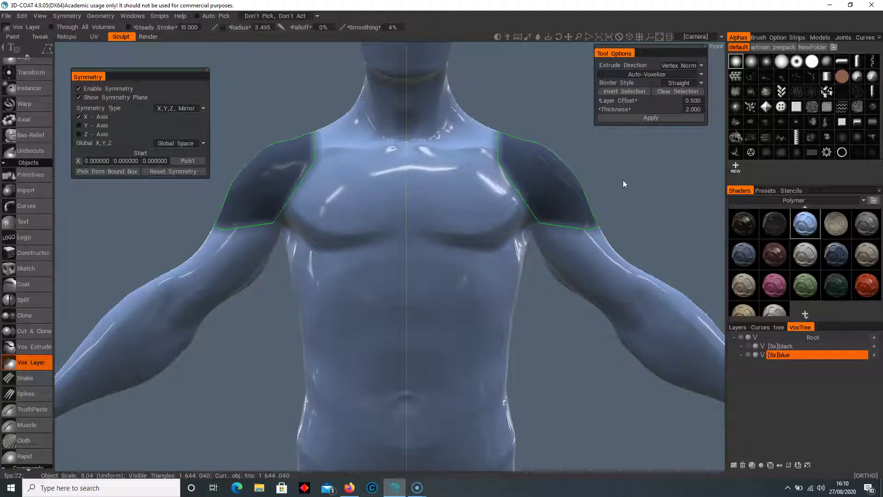
{"action": "right_click_drag", "start_coordinate": [662, 289], "coordinate": [538, 283]}
{"action": "middle_click_drag", "start_coordinate": [611, 235], "coordinate": [531, 135]}
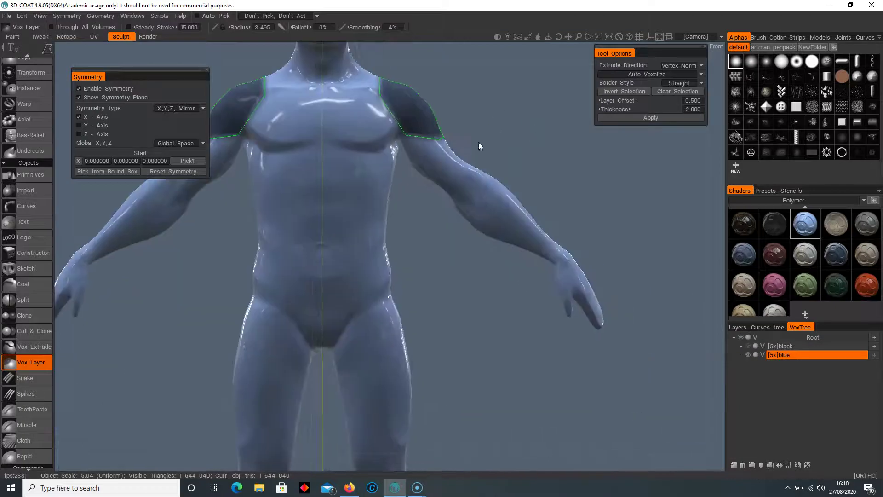
{"action": "left_click", "coordinate": [537, 139]}
Add mirrored selection patches along the outer thighs and the outer calves.
{"action": "middle_click_drag", "start_coordinate": [457, 307], "coordinate": [472, 219]}
{"action": "mouse_move", "coordinate": [396, 239]}
{"action": "left_mouse_down"}
{"action": "mouse_move", "coordinate": [394, 309]}
{"action": "mouse_move", "coordinate": [407, 357]}
{"action": "left_mouse_up"}
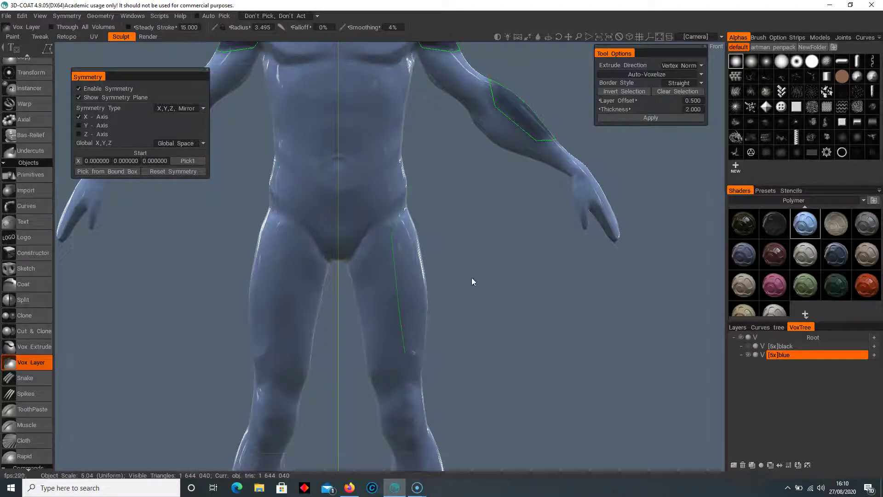
{"action": "middle_click_drag", "start_coordinate": [423, 145], "coordinate": [485, 264]}
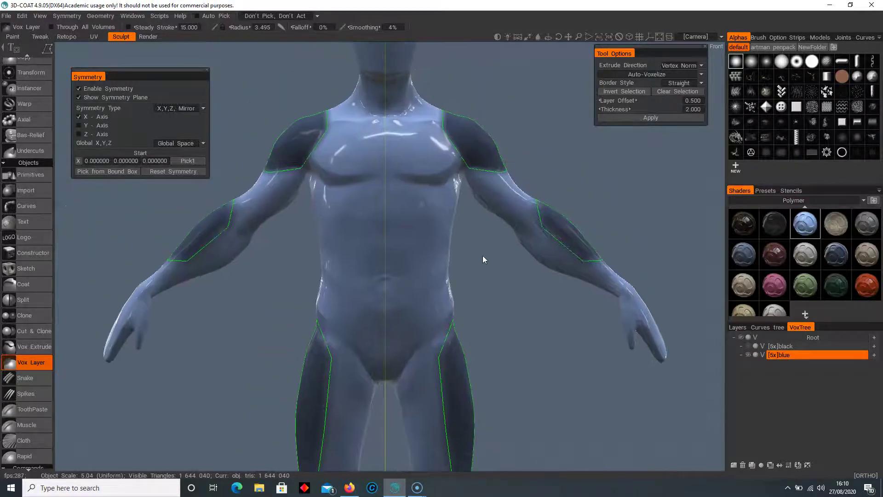
{"action": "middle_click_drag", "start_coordinate": [463, 216], "coordinate": [418, 111]}
{"action": "mouse_move", "coordinate": [407, 131]}
{"action": "left_mouse_down"}
{"action": "mouse_move", "coordinate": [394, 158]}
{"action": "mouse_move", "coordinate": [397, 206]}
{"action": "left_mouse_up"}
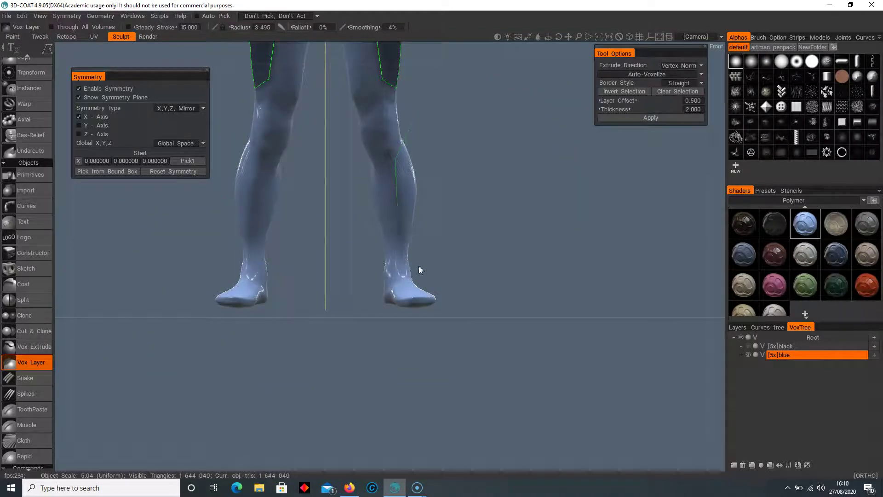
Add mirrored angular selection patches on the inner thighs above the knees.
{"action": "middle_click_drag", "start_coordinate": [443, 126], "coordinate": [471, 288]}
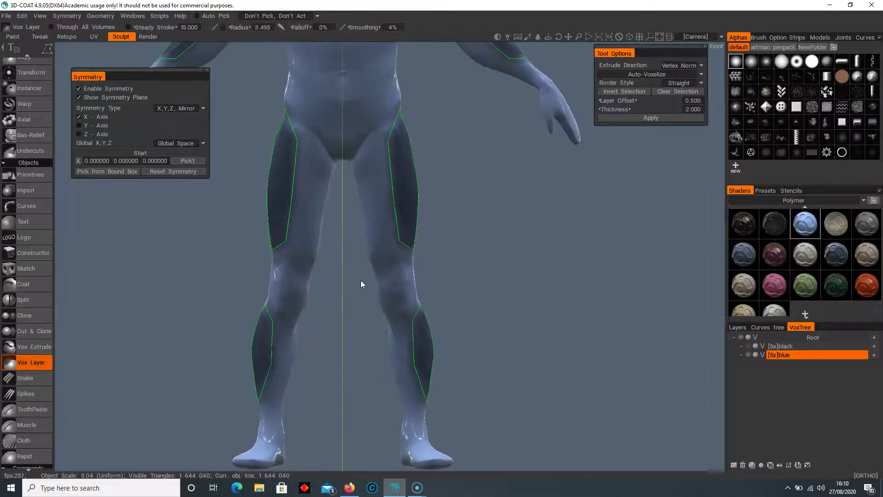
{"action": "left_click", "coordinate": [384, 241]}
{"action": "left_click", "coordinate": [379, 207]}
Add two mirrored selection patches at each side of the waist and one on the underside of each forearm.
{"action": "middle_click_drag", "start_coordinate": [358, 211], "coordinate": [389, 372]}
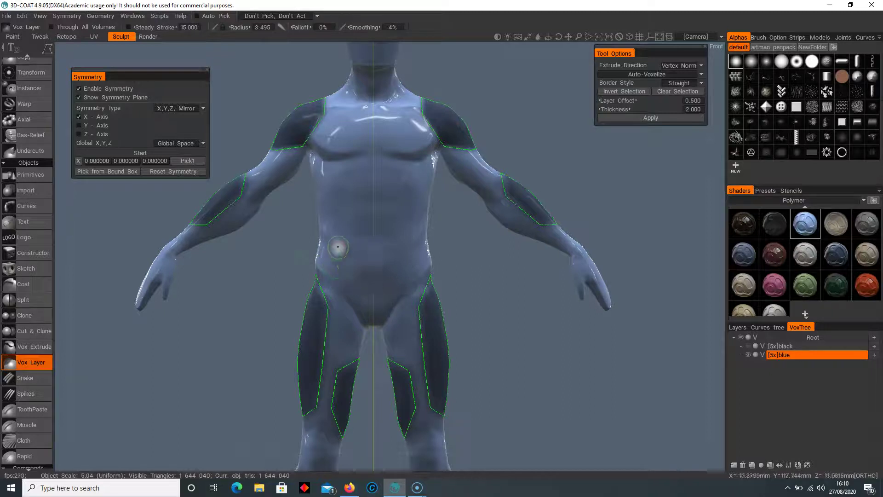
{"action": "double_click", "coordinate": [310, 228]}
{"action": "left_click", "coordinate": [337, 232]}
{"action": "double_click", "coordinate": [309, 203]}
{"action": "middle_click_drag", "start_coordinate": [278, 258], "coordinate": [315, 252]}
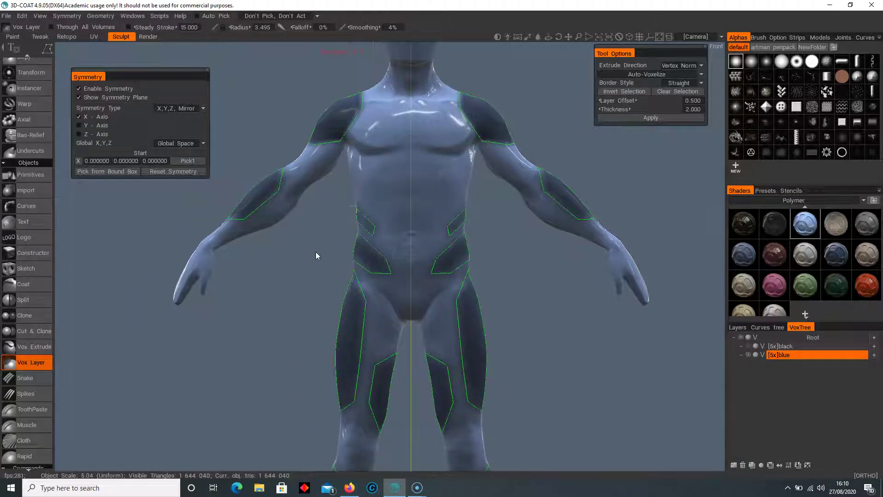
{"action": "left_click", "coordinate": [310, 198]}
{"action": "double_click", "coordinate": [309, 240]}
Generate a Vox Layer of armour plates from all selected patches and make the new plate volume current.
{"action": "right_click_drag", "start_coordinate": [334, 320], "coordinate": [345, 200]}
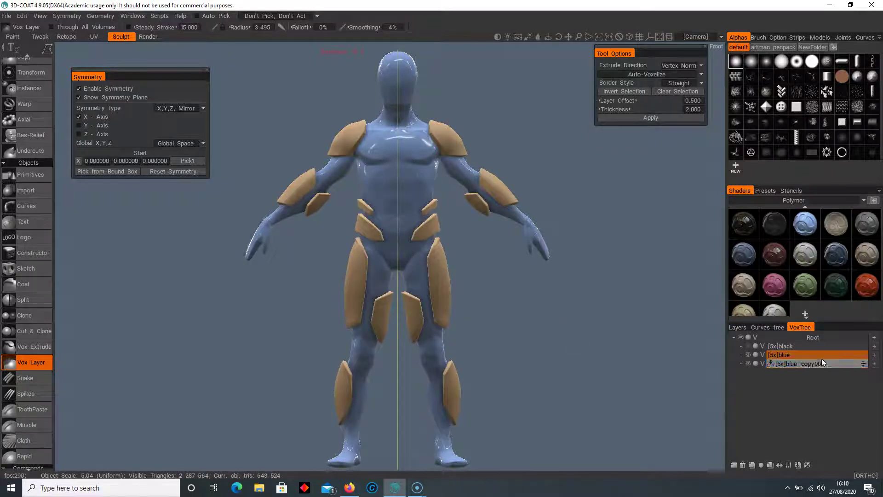
{"action": "left_click", "coordinate": [835, 365]}
{"action": "left_click_drag", "start_coordinate": [488, 257], "coordinate": [520, 269]}
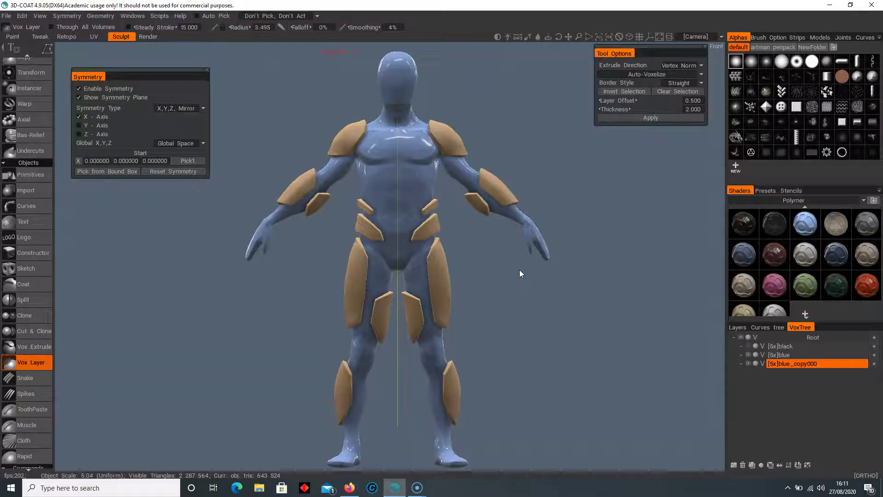
Examine how the armour plates sit on the body from the back and from the front.
{"action": "key", "text": "e"}
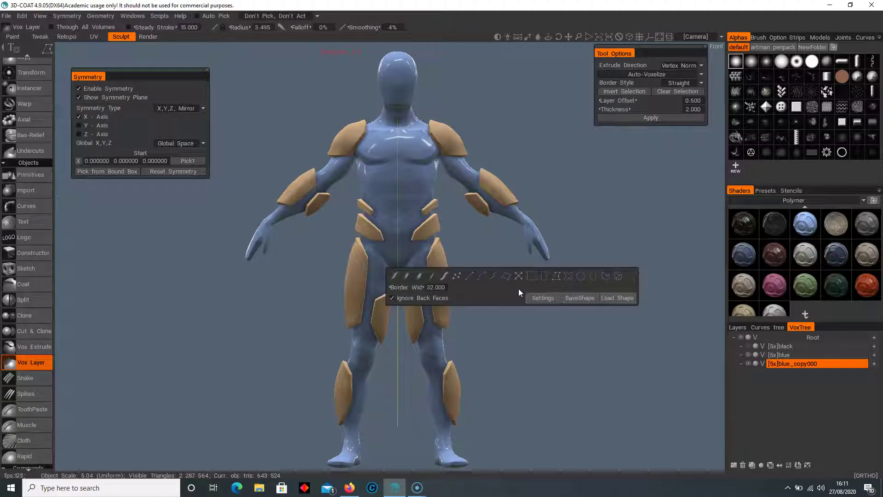
{"action": "key", "text": "e"}
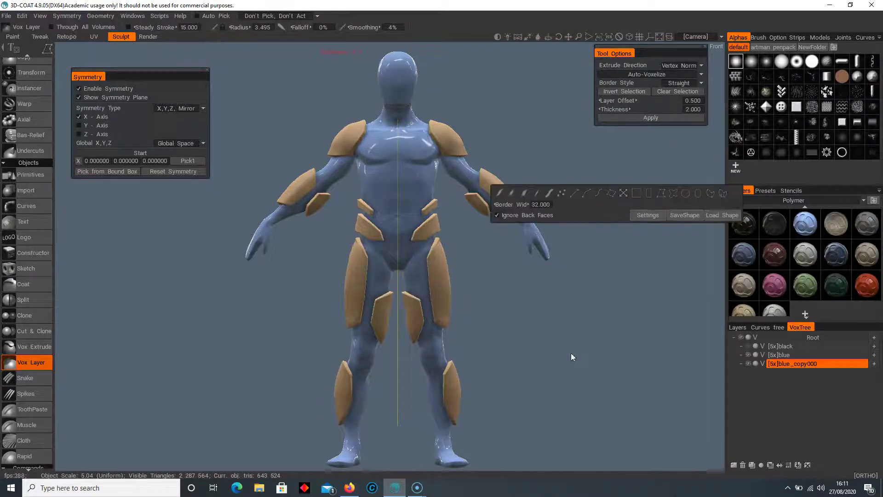
{"action": "key", "text": "e"}
{"action": "key", "text": "e"}
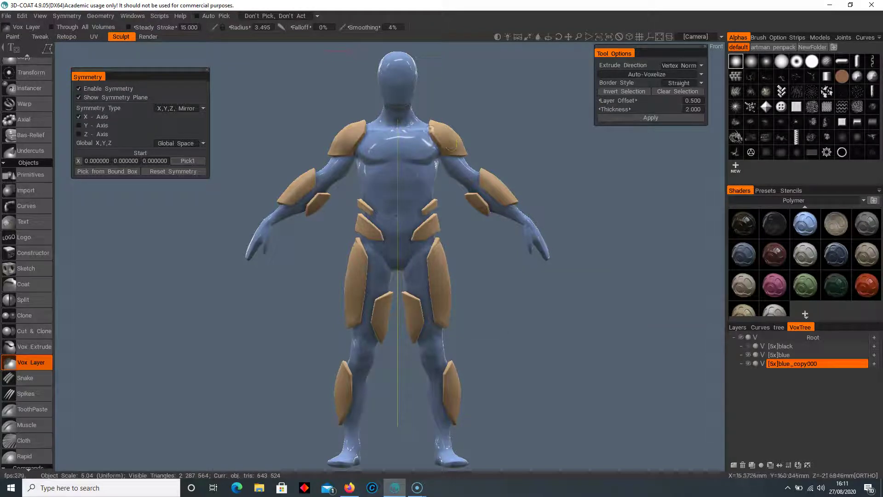
{"action": "left_click_drag", "start_coordinate": [504, 267], "coordinate": [288, 264]}
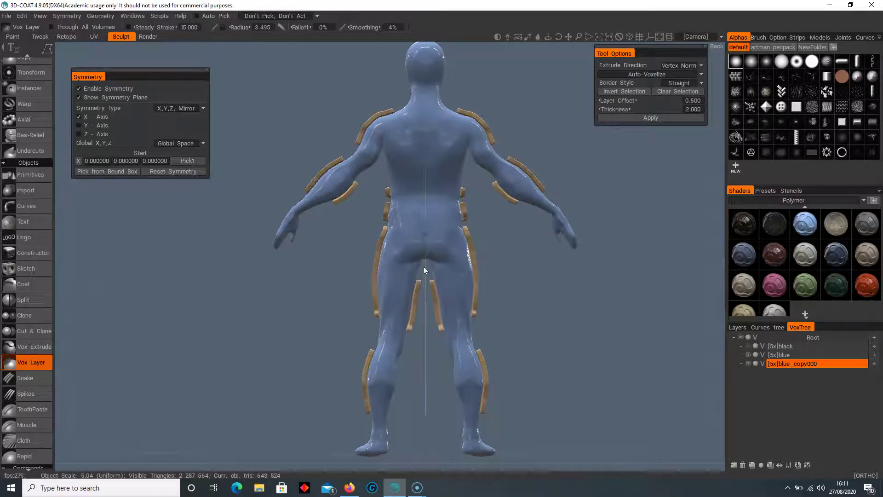
{"action": "left_click_drag", "start_coordinate": [429, 297], "coordinate": [560, 283]}
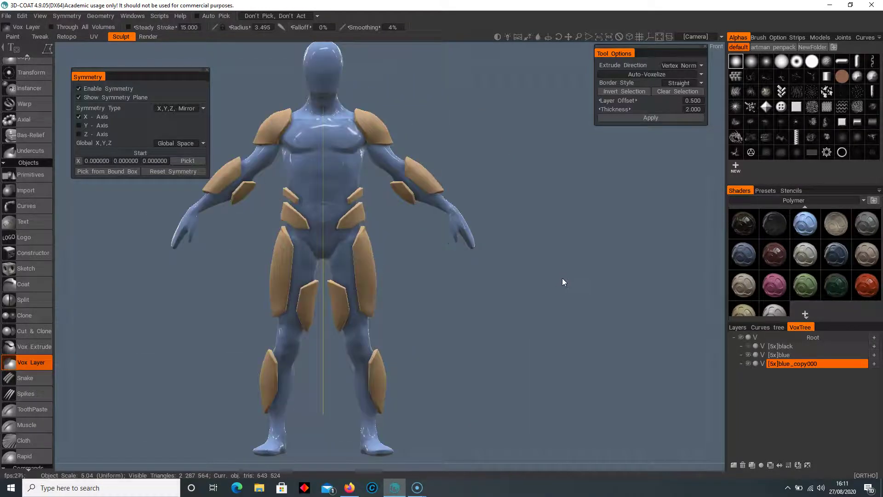
{"action": "middle_click_drag", "start_coordinate": [564, 274], "coordinate": [611, 275]}
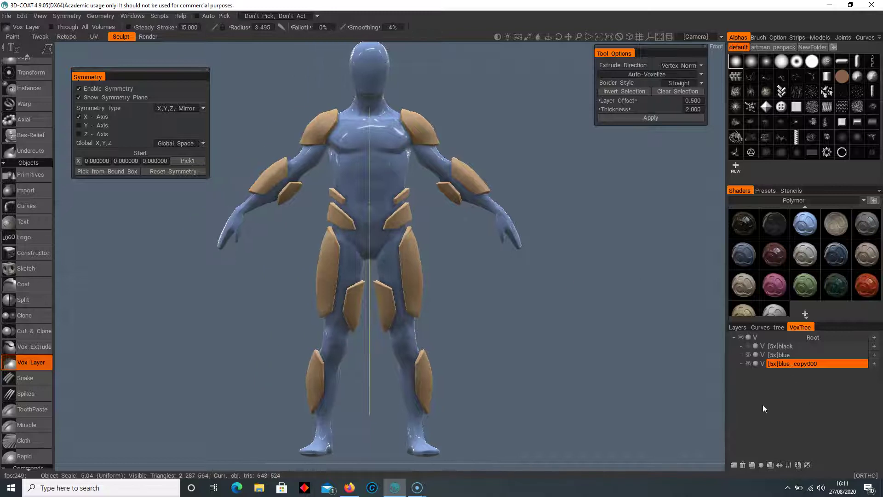
Delete the generated plate volume and clear the current surface selection on the body.
{"action": "left_click", "coordinate": [743, 465]}
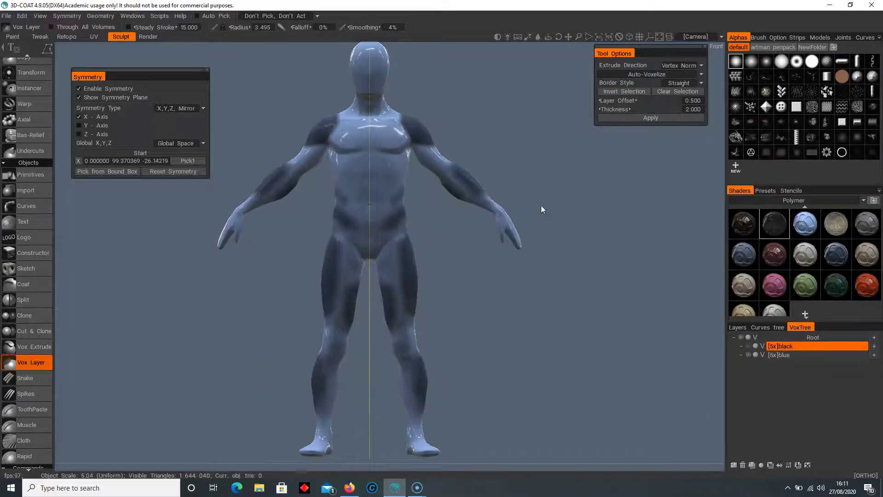
{"action": "scroll", "coordinate": [564, 239], "scroll_direction": "up", "scroll_amount": 2}
{"action": "key", "text": "space"}
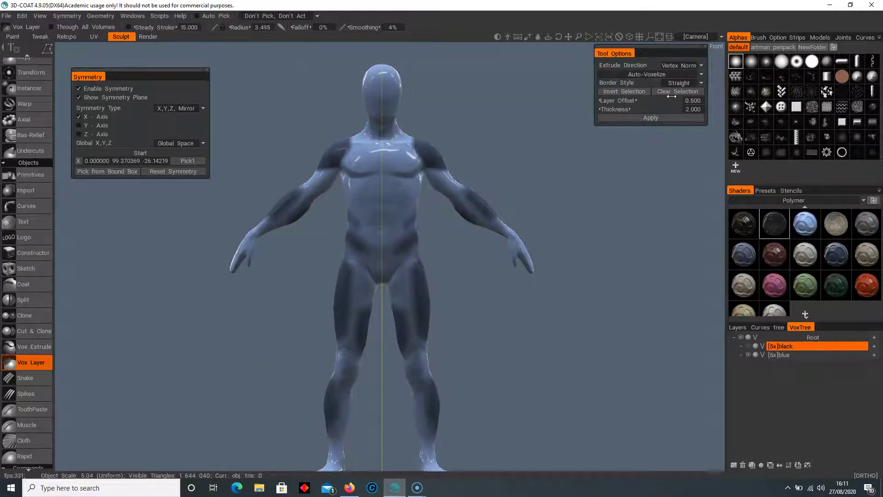
{"action": "left_click", "coordinate": [673, 91]}
{"action": "middle_click_drag", "start_coordinate": [542, 217], "coordinate": [531, 197]}
Turn off Ignore Back Faces for the selection strokes so they reach through the body.
{"action": "key", "text": "e"}
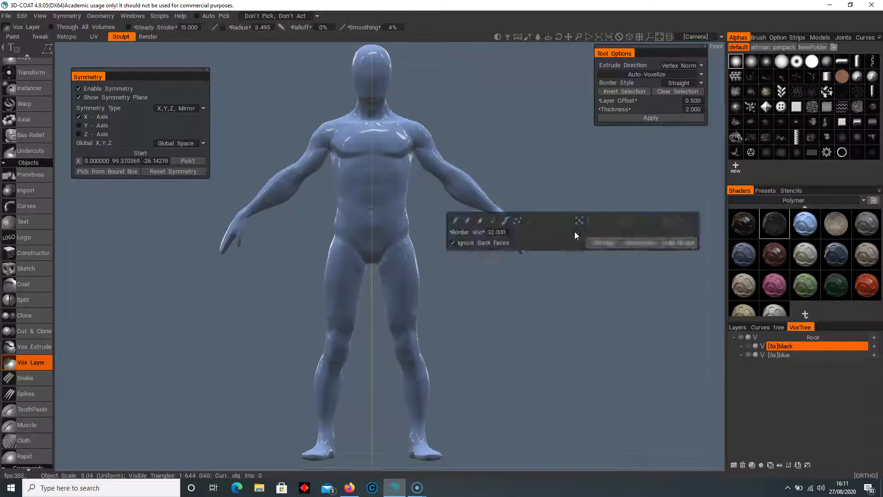
{"action": "key", "text": "e"}
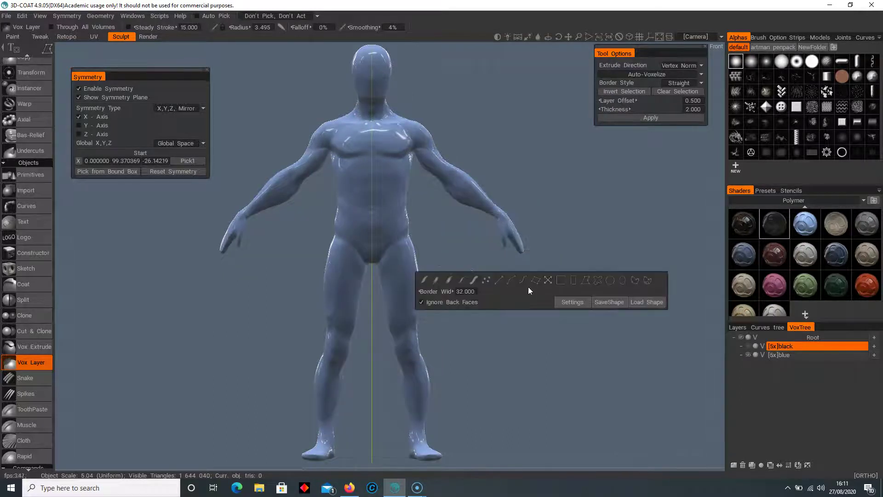
{"action": "left_click", "coordinate": [421, 302]}
{"action": "key", "text": "e"}
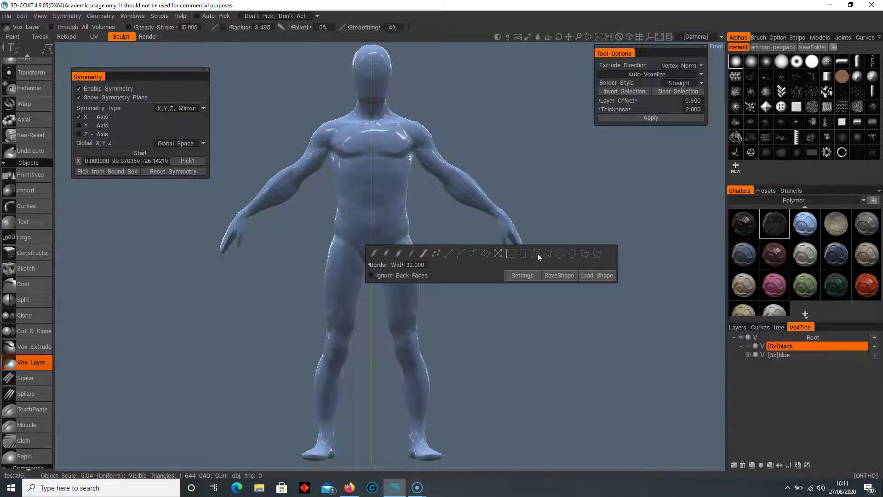
Make the blue volume current and select mirrored patches over the shoulders and the outer forearms.
{"action": "scroll", "coordinate": [429, 103], "scroll_direction": "up", "scroll_amount": 1}
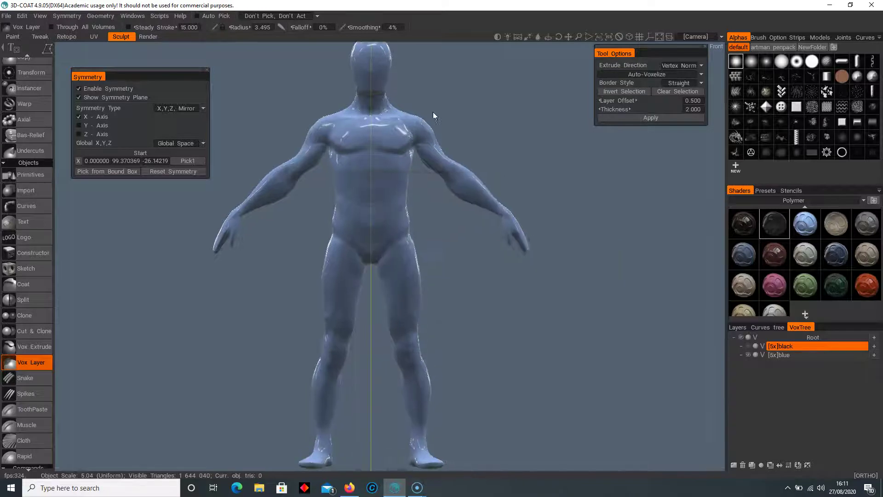
{"action": "scroll", "coordinate": [430, 103], "scroll_direction": "up", "scroll_amount": 2}
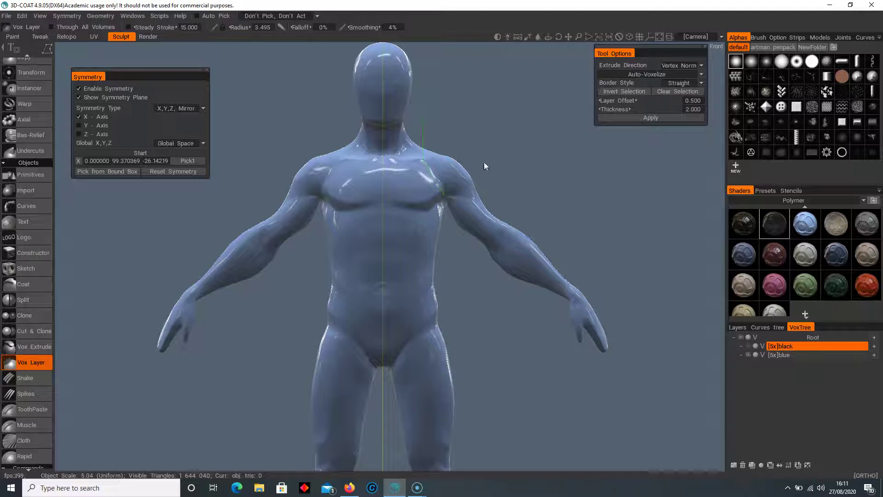
{"action": "left_click", "coordinate": [821, 355]}
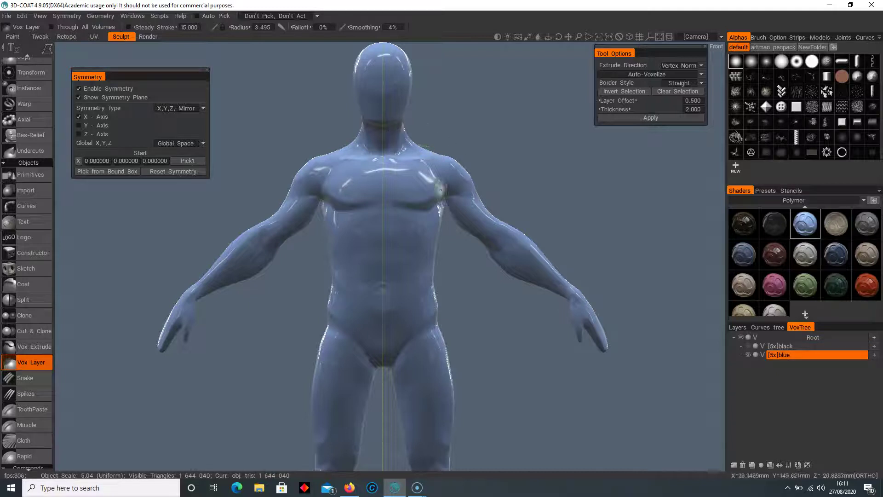
{"action": "left_click", "coordinate": [492, 134]}
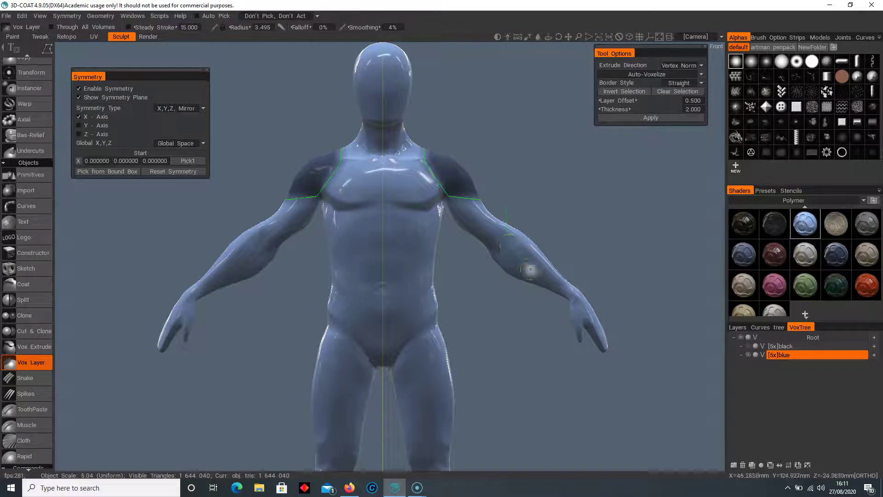
{"action": "left_click", "coordinate": [546, 188]}
Add a mirrored angular selection patch on the underside of each forearm.
{"action": "middle_click_drag", "start_coordinate": [484, 318], "coordinate": [503, 303]}
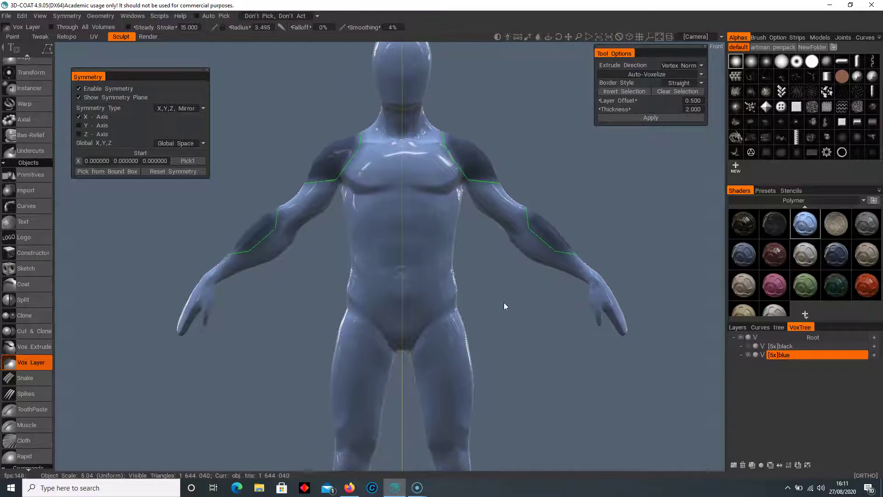
{"action": "left_click", "coordinate": [519, 232]}
{"action": "left_click", "coordinate": [505, 235]}
{"action": "left_click", "coordinate": [514, 283]}
Add mirrored selection patches along the outer thighs, the outer calves and the inner calves.
{"action": "mouse_move", "coordinate": [489, 296]}
{"action": "middle_mouse_down"}
{"action": "mouse_move", "coordinate": [494, 287]}
{"action": "mouse_move", "coordinate": [452, 180]}
{"action": "middle_mouse_up"}
{"action": "left_click_drag", "start_coordinate": [429, 209], "coordinate": [433, 317]}
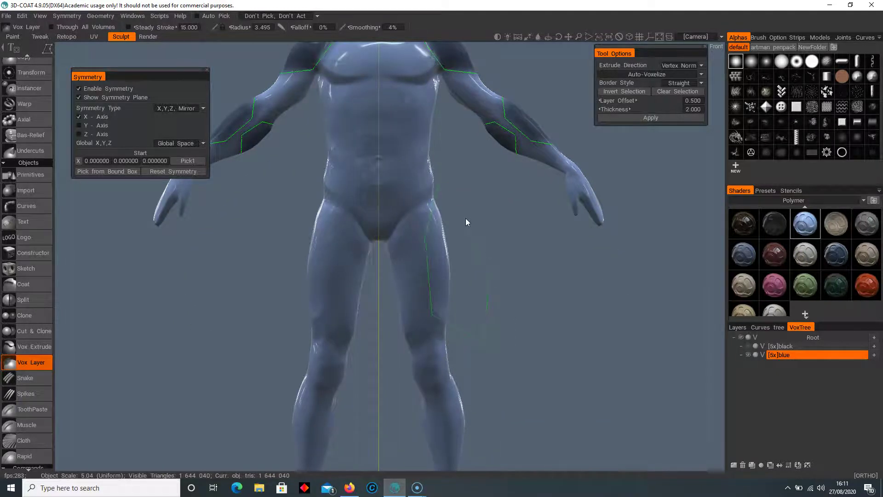
{"action": "middle_click_drag", "start_coordinate": [465, 218], "coordinate": [484, 188]}
{"action": "left_click_drag", "start_coordinate": [448, 192], "coordinate": [443, 264]}
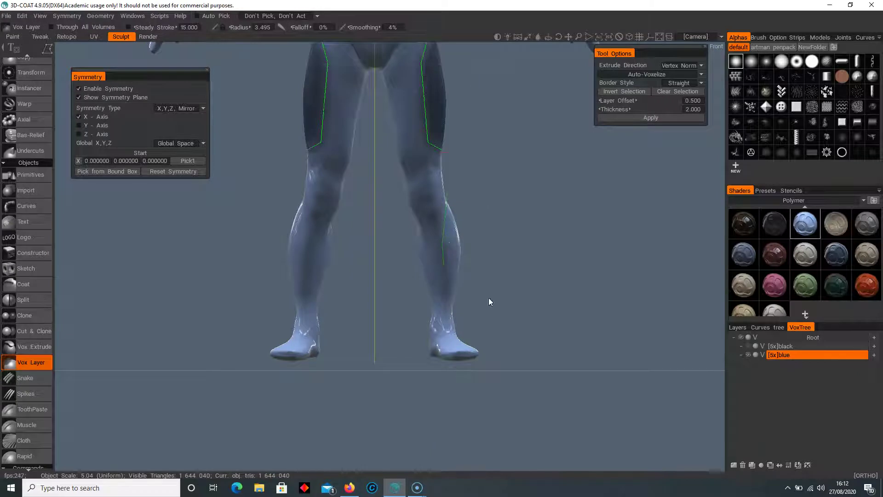
{"action": "mouse_move", "coordinate": [419, 312]}
{"action": "left_mouse_down"}
{"action": "mouse_move", "coordinate": [430, 242]}
{"action": "mouse_move", "coordinate": [399, 292]}
{"action": "left_mouse_up"}
Add two mirrored selection patches at each side of the waist and generate the Vox Layer plates with 0.500 offset and 2.000 thickness.
{"action": "mouse_move", "coordinate": [367, 187]}
{"action": "middle_mouse_down"}
{"action": "mouse_move", "coordinate": [378, 332]}
{"action": "mouse_move", "coordinate": [395, 389]}
{"action": "middle_mouse_up"}
{"action": "left_click_drag", "start_coordinate": [390, 235], "coordinate": [366, 209]}
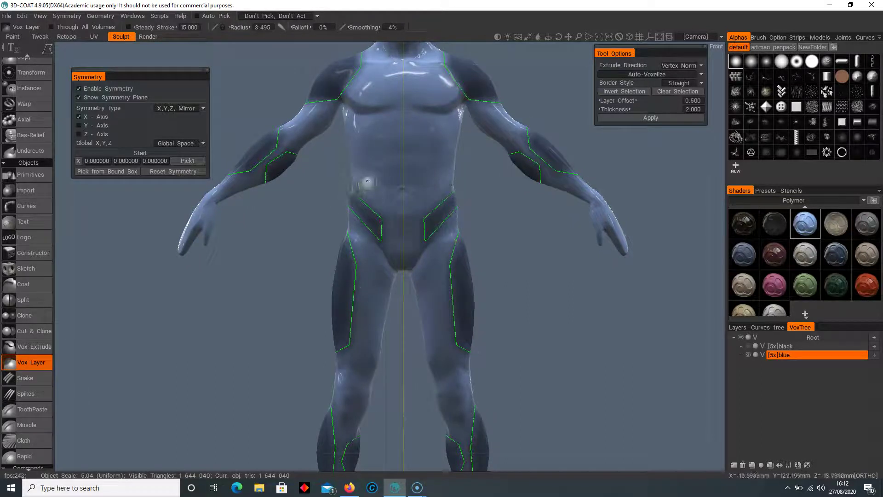
{"action": "scroll", "coordinate": [430, 290], "scroll_direction": "down", "scroll_amount": 2}
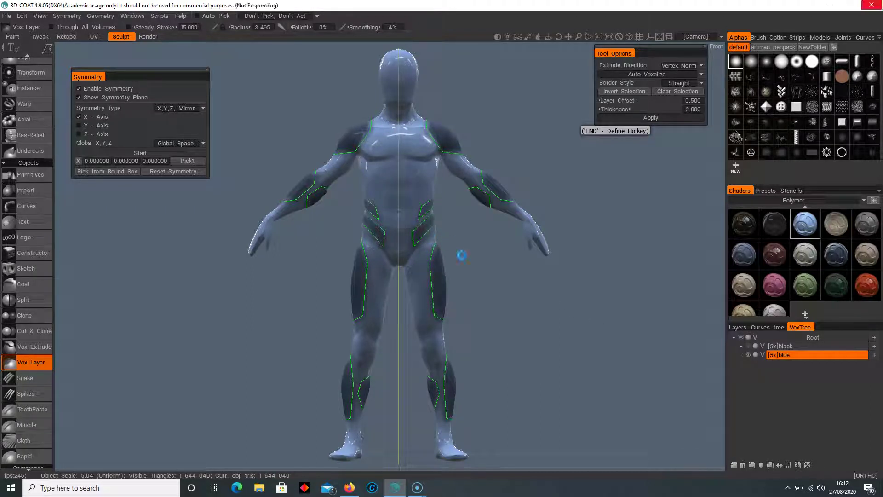
{"action": "mouse_move", "coordinate": [504, 258]}
{"action": "left_mouse_down"}
{"action": "mouse_move", "coordinate": [249, 253]}
{"action": "mouse_move", "coordinate": [288, 275]}
{"action": "mouse_move", "coordinate": [246, 244]}
{"action": "mouse_move", "coordinate": [419, 214]}
{"action": "mouse_move", "coordinate": [527, 269]}
{"action": "mouse_move", "coordinate": [611, 283]}
{"action": "mouse_move", "coordinate": [497, 251]}
{"action": "mouse_move", "coordinate": [520, 257]}
{"action": "mouse_move", "coordinate": [512, 263]}
{"action": "left_mouse_up"}
Hide the blue body volume, leaving the new plate volume shown.
{"action": "left_click", "coordinate": [768, 358]}
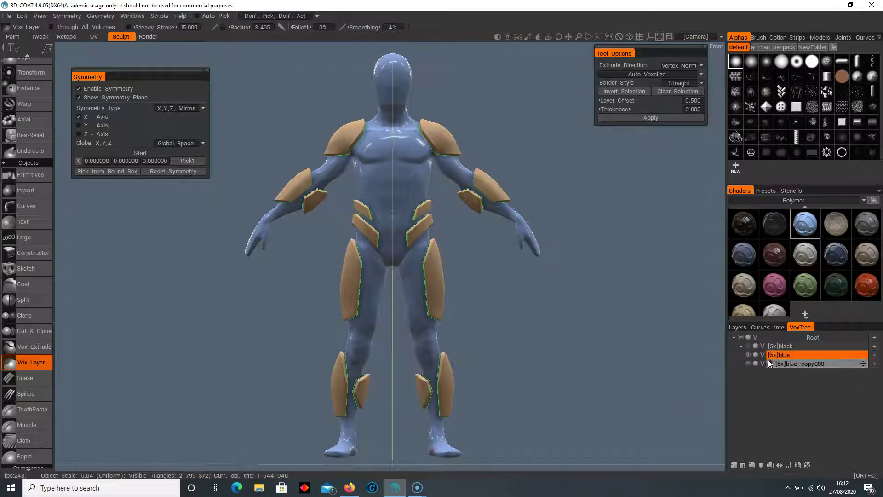
{"action": "left_click", "coordinate": [748, 355]}
{"action": "left_click_drag", "start_coordinate": [598, 327], "coordinate": [565, 333]}
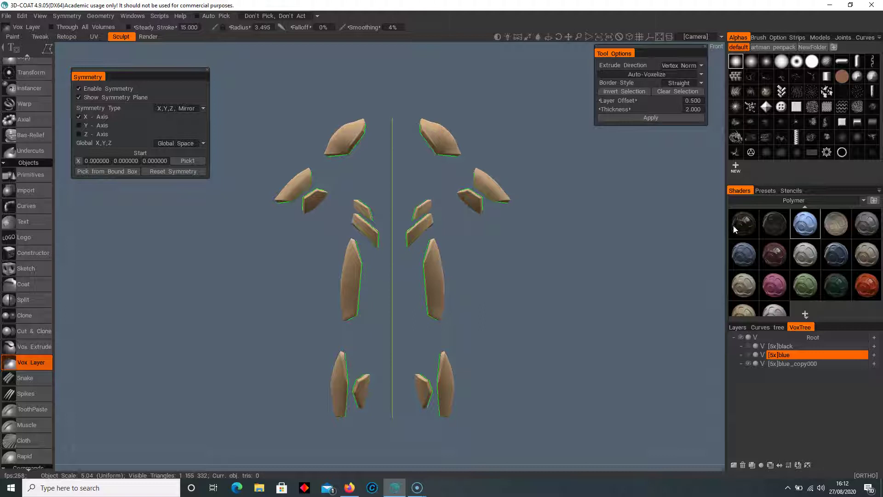
Open the Metal shader category and assign the Hematite shader to the blue volume.
{"action": "left_click", "coordinate": [788, 199]}
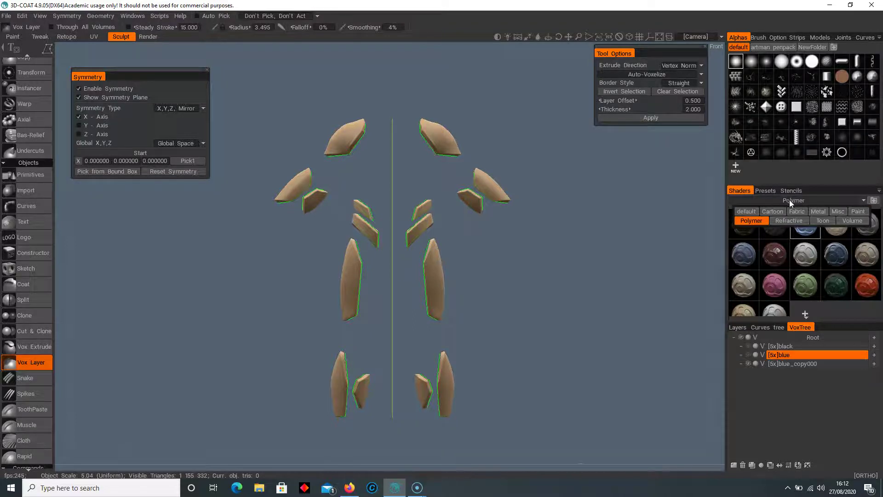
{"action": "left_click", "coordinate": [857, 211]}
{"action": "left_click", "coordinate": [818, 203]}
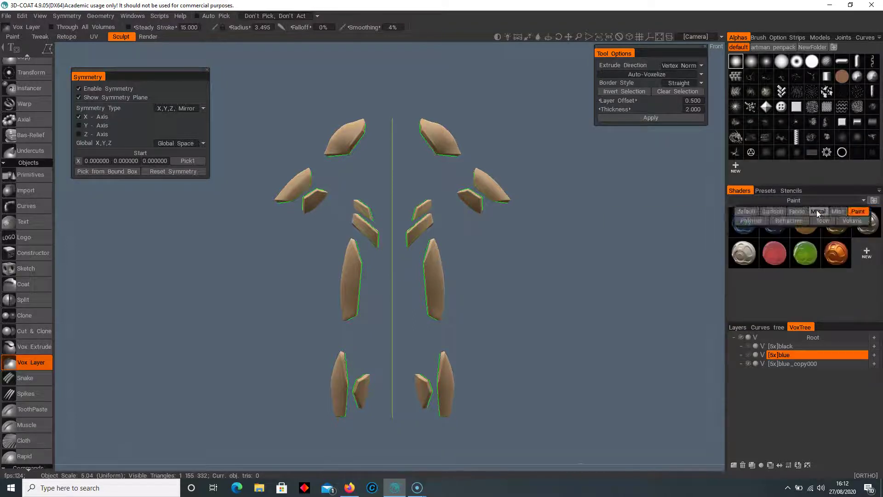
{"action": "left_click", "coordinate": [817, 210]}
{"action": "left_click", "coordinate": [840, 258]}
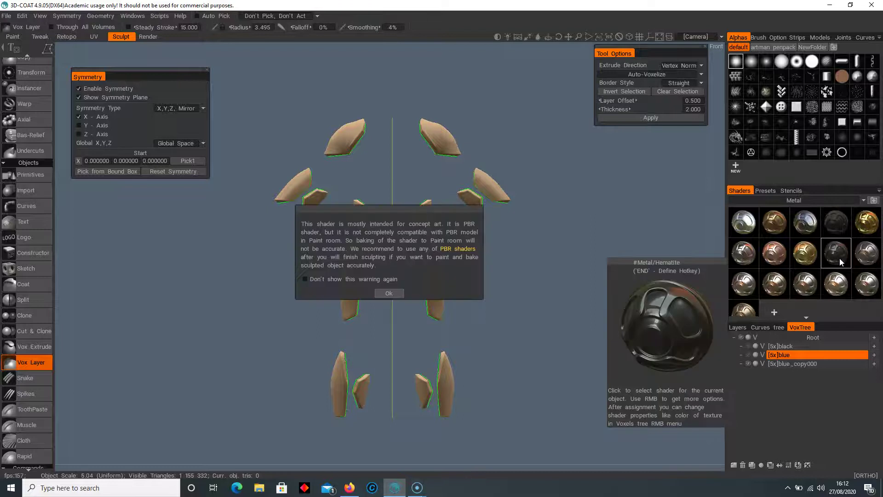
{"action": "left_click", "coordinate": [391, 294]}
Make the plate volume current and assign the Hematite metal shader to it.
{"action": "left_click", "coordinate": [826, 364]}
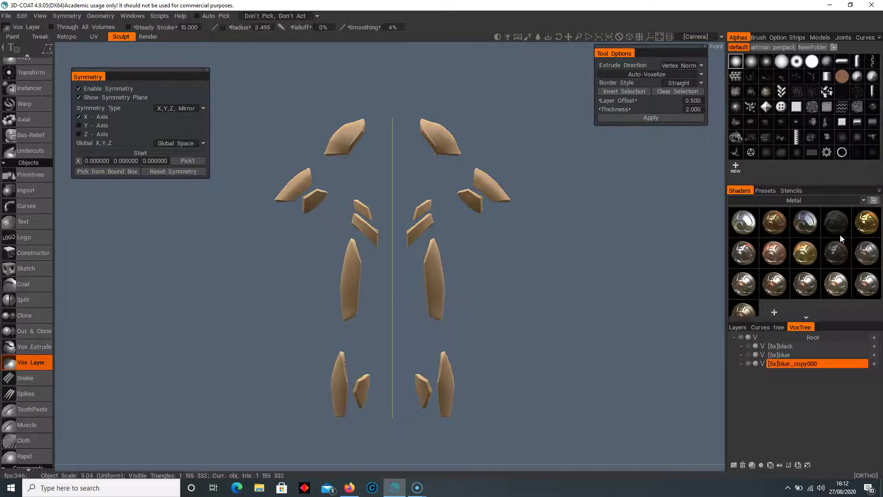
{"action": "left_click", "coordinate": [838, 255]}
{"action": "left_click", "coordinate": [391, 293]}
{"action": "left_click_drag", "start_coordinate": [573, 369], "coordinate": [598, 321]}
Show the black armour volume, try a bright gold shader on the plates and assign them the bronze-coloured metal shader.
{"action": "left_click", "coordinate": [747, 346]}
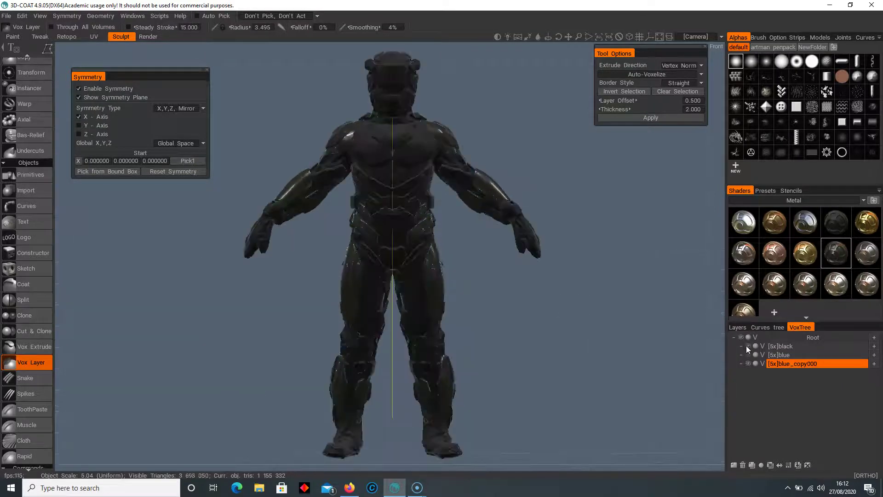
{"action": "left_click_drag", "start_coordinate": [520, 286], "coordinate": [547, 305]}
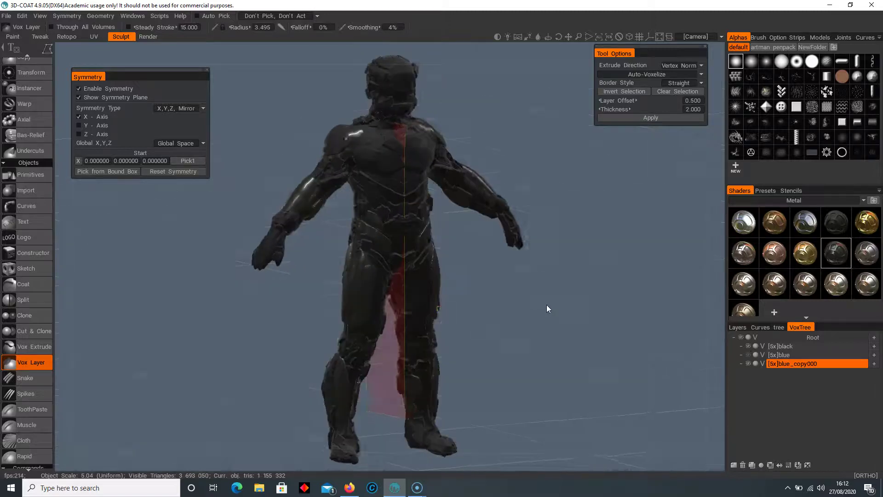
{"action": "left_click", "coordinate": [868, 221]}
{"action": "mouse_move", "coordinate": [441, 309]}
{"action": "left_mouse_down"}
{"action": "mouse_move", "coordinate": [308, 310]}
{"action": "mouse_move", "coordinate": [431, 313]}
{"action": "left_mouse_up"}
{"action": "left_click", "coordinate": [784, 224]}
{"action": "left_click_drag", "start_coordinate": [577, 258], "coordinate": [544, 270]}
{"action": "scroll", "coordinate": [561, 317], "scroll_direction": "up", "scroll_amount": 3}
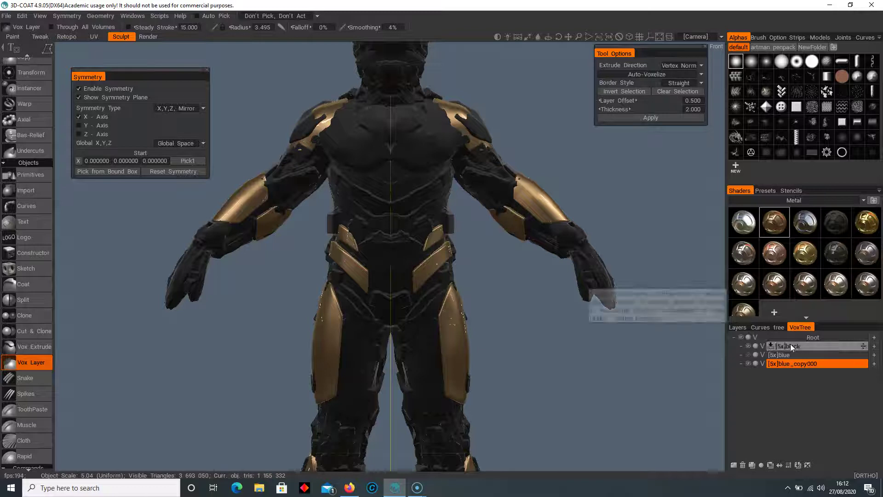
Activate the Transform tool for the plate volume and rename that volume as metal.
{"action": "left_click_drag", "start_coordinate": [497, 129], "coordinate": [492, 288]}
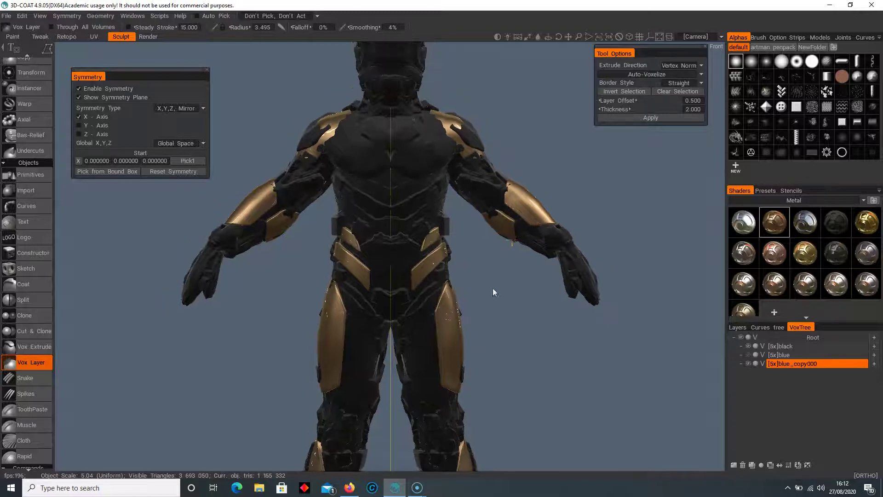
{"action": "left_click_drag", "start_coordinate": [513, 332], "coordinate": [512, 259]}
{"action": "scroll", "coordinate": [13, 366], "scroll_direction": "up", "scroll_amount": 5}
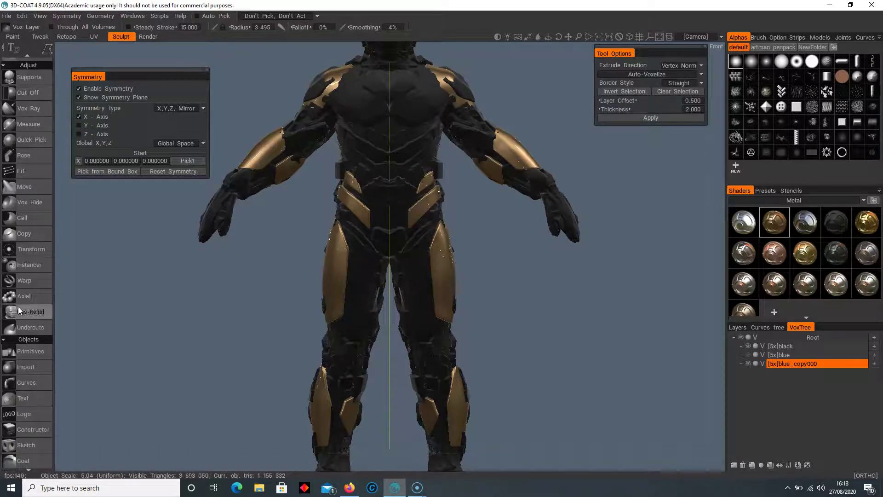
{"action": "left_click", "coordinate": [34, 246]}
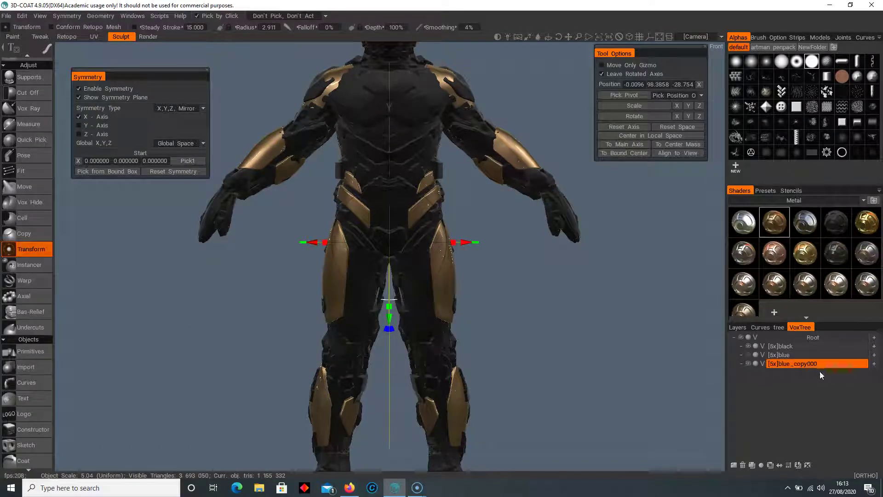
{"action": "double_click", "coordinate": [805, 365]}
{"action": "type", "text": "me"}
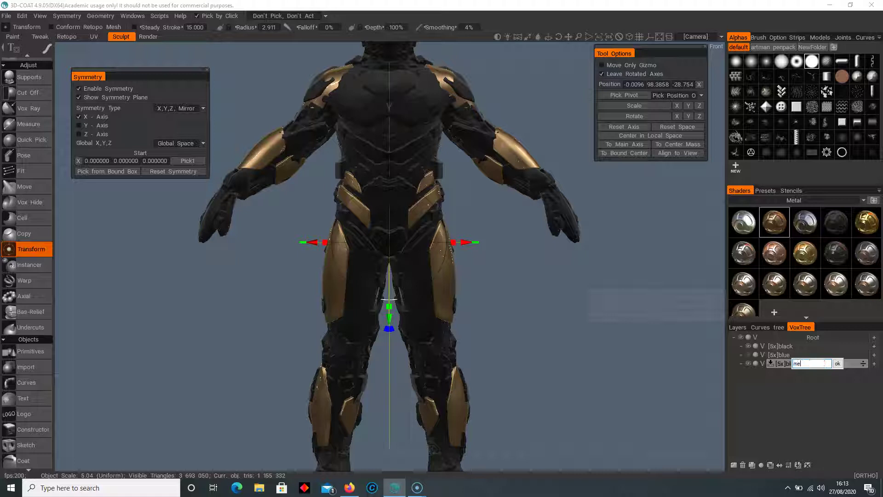
{"action": "type", "text": "tal"}
{"action": "key", "text": "Return"}
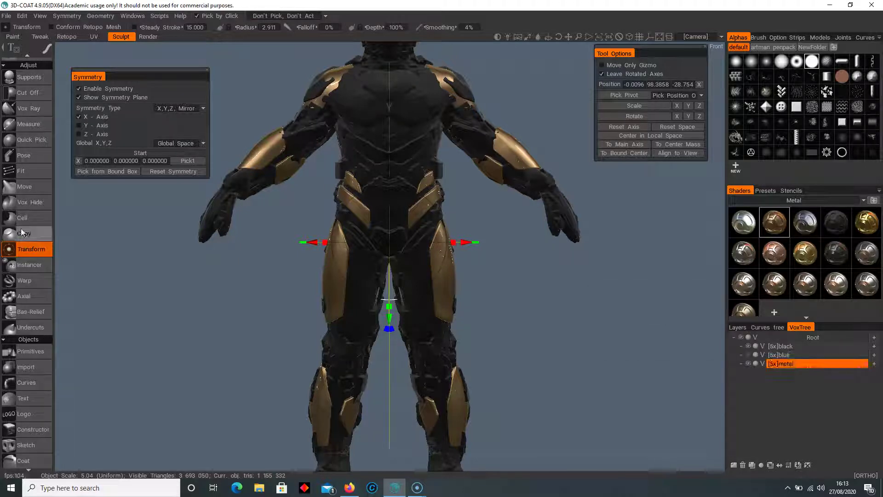
Try a slight adjustment of the metal plates with the Transform gizmo and undo it.
{"action": "left_click_drag", "start_coordinate": [390, 242], "coordinate": [390, 243]}
{"action": "key", "text": "ctrl+z"}
{"action": "middle_click_drag", "start_coordinate": [472, 173], "coordinate": [440, 292]}
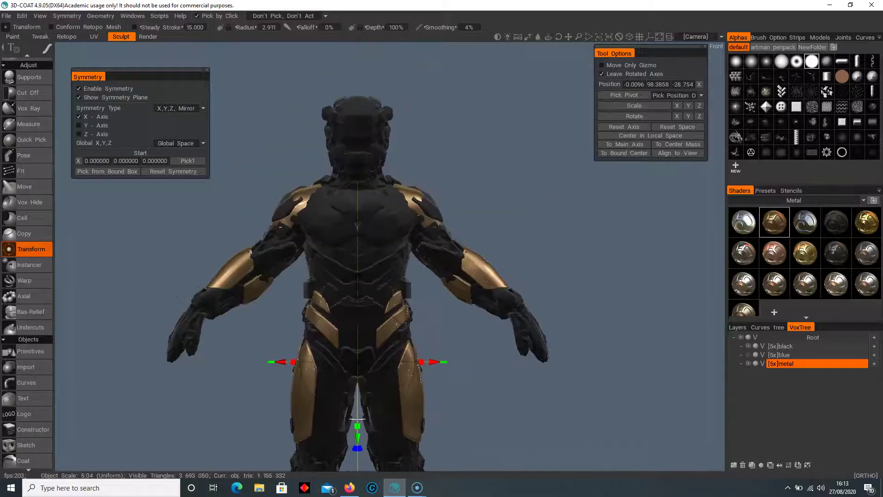
Activate the Pose tool and enclose the mirrored shoulder plates in a Vertex Lasso selection.
{"action": "scroll", "coordinate": [366, 258], "scroll_direction": "up", "scroll_amount": 3}
{"action": "scroll", "coordinate": [10, 398], "scroll_direction": "down", "scroll_amount": 3}
{"action": "scroll", "coordinate": [10, 399], "scroll_direction": "down", "scroll_amount": 3}
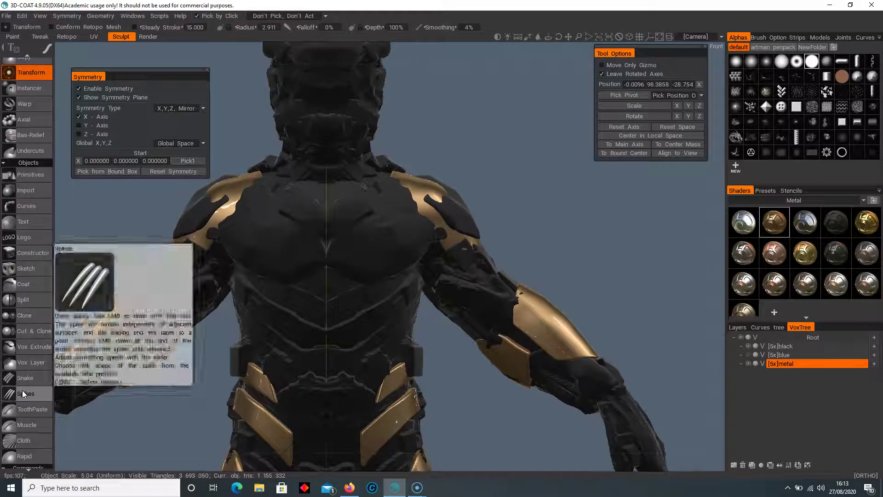
{"action": "scroll", "coordinate": [22, 390], "scroll_direction": "up", "scroll_amount": 7}
{"action": "left_click", "coordinate": [28, 186]}
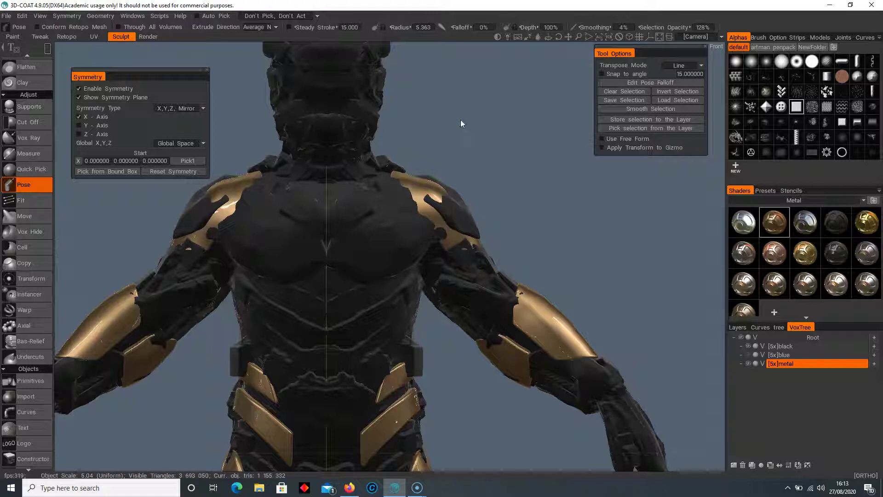
{"action": "key", "text": "space"}
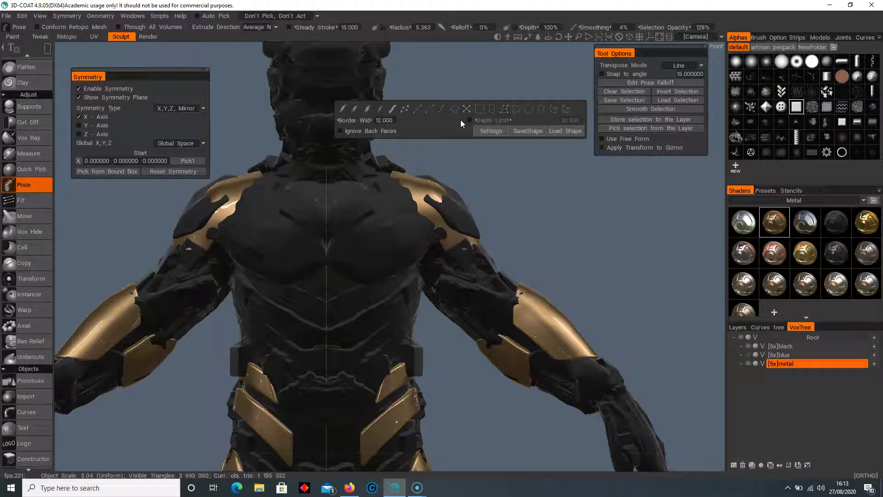
{"action": "left_click", "coordinate": [505, 111]}
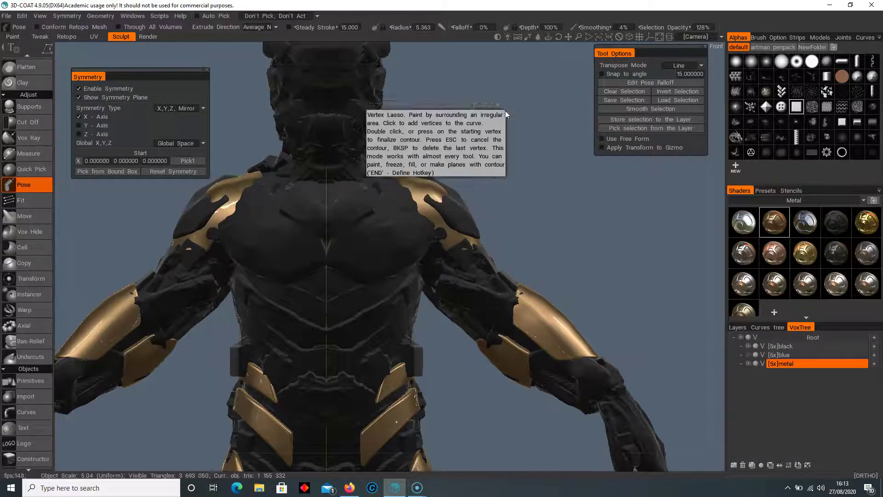
{"action": "left_click", "coordinate": [379, 157]}
{"action": "left_click", "coordinate": [366, 186]}
{"action": "left_click", "coordinate": [375, 236]}
{"action": "left_click", "coordinate": [457, 282]}
{"action": "double_click", "coordinate": [500, 146]}
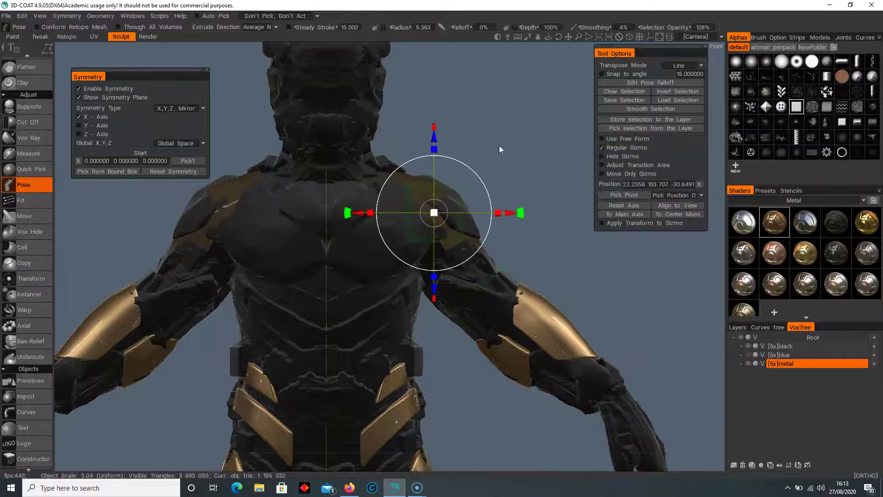
Raise the selected shoulder plates, shift them outward with a slight tilt using the Pose gizmo, and clear the selection.
{"action": "mouse_move", "coordinate": [551, 211]}
{"action": "left_mouse_down"}
{"action": "mouse_move", "coordinate": [418, 238]}
{"action": "mouse_move", "coordinate": [364, 236]}
{"action": "left_mouse_up"}
{"action": "right_click_drag", "start_coordinate": [364, 239], "coordinate": [534, 223]}
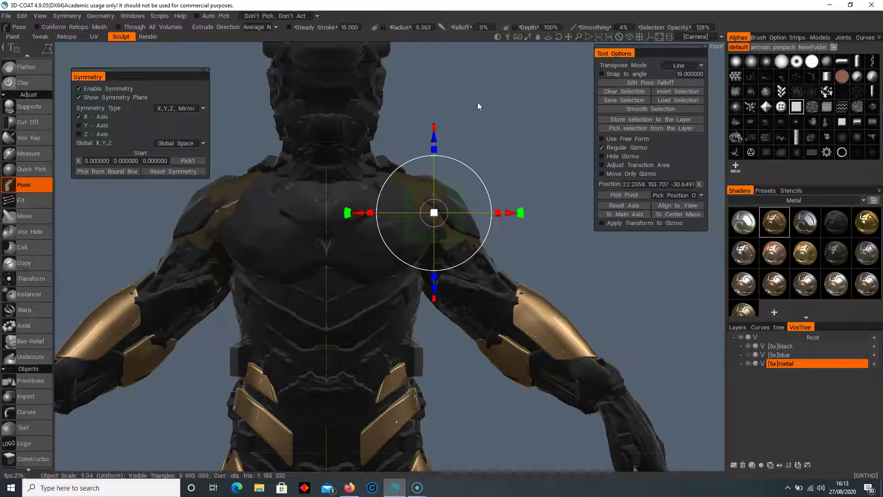
{"action": "key", "text": "e"}
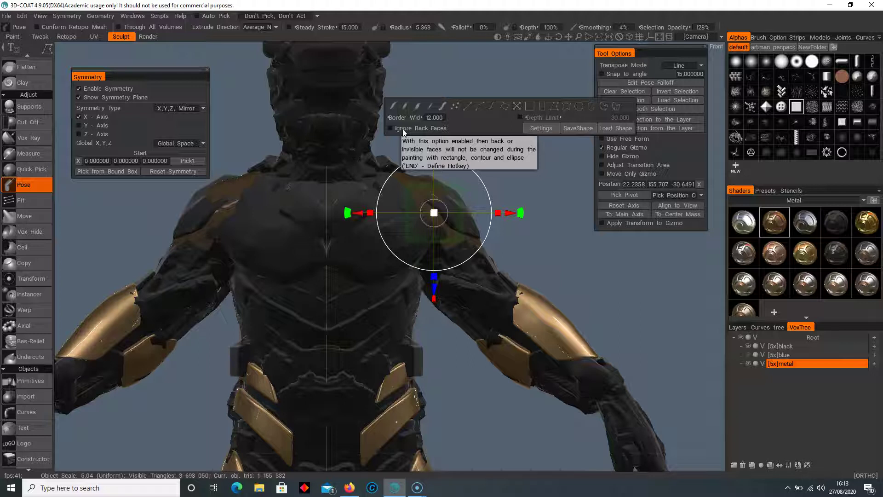
{"action": "left_click_drag", "start_coordinate": [463, 159], "coordinate": [463, 134]}
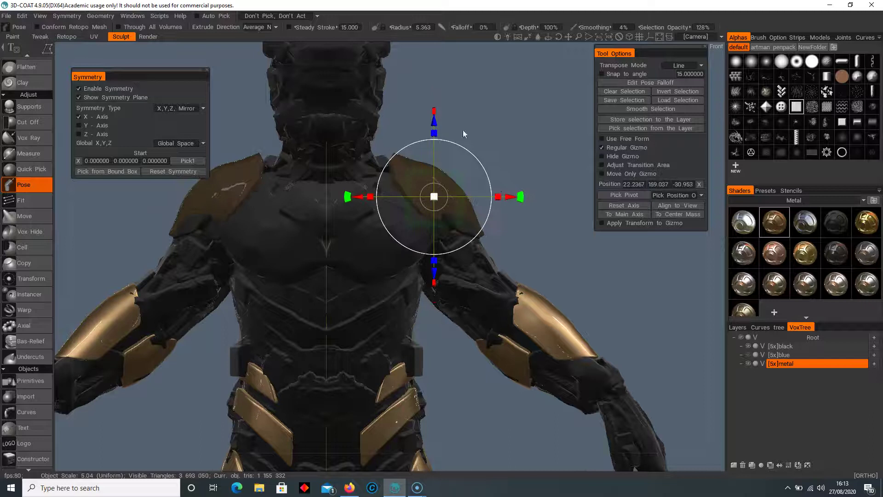
{"action": "left_click_drag", "start_coordinate": [509, 200], "coordinate": [524, 196]}
{"action": "mouse_move", "coordinate": [477, 148]}
{"action": "left_mouse_down"}
{"action": "mouse_move", "coordinate": [463, 139]}
{"action": "mouse_move", "coordinate": [472, 143]}
{"action": "left_mouse_up"}
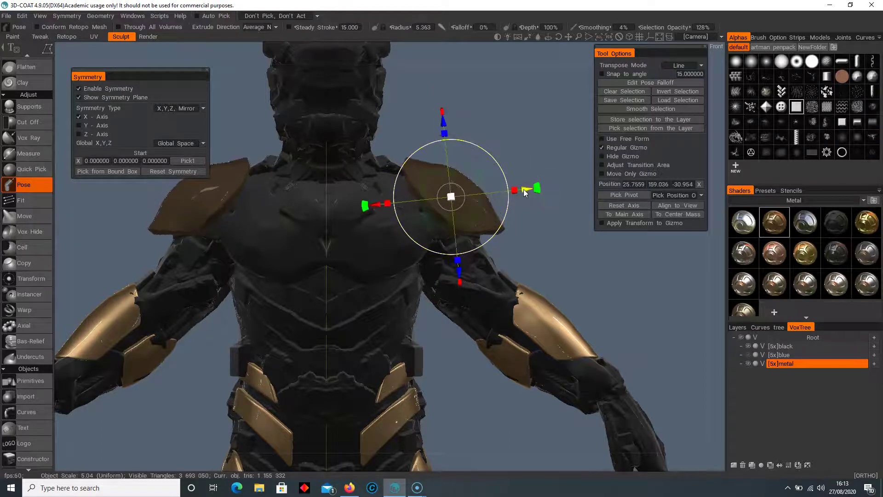
{"action": "left_click_drag", "start_coordinate": [525, 193], "coordinate": [516, 192]}
{"action": "left_click_drag", "start_coordinate": [438, 125], "coordinate": [434, 121]}
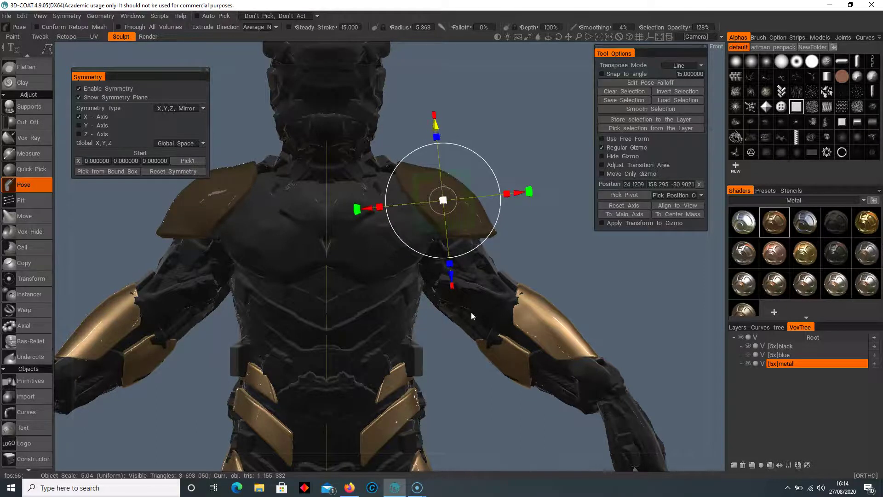
{"action": "key", "text": "ctrl+d"}
{"action": "mouse_move", "coordinate": [471, 315]}
{"action": "left_mouse_down", "text": "alt"}
{"action": "mouse_move", "coordinate": [591, 249]}
{"action": "mouse_move", "coordinate": [526, 250]}
{"action": "mouse_move", "coordinate": [472, 315]}
{"action": "left_mouse_up", "text": "alt"}
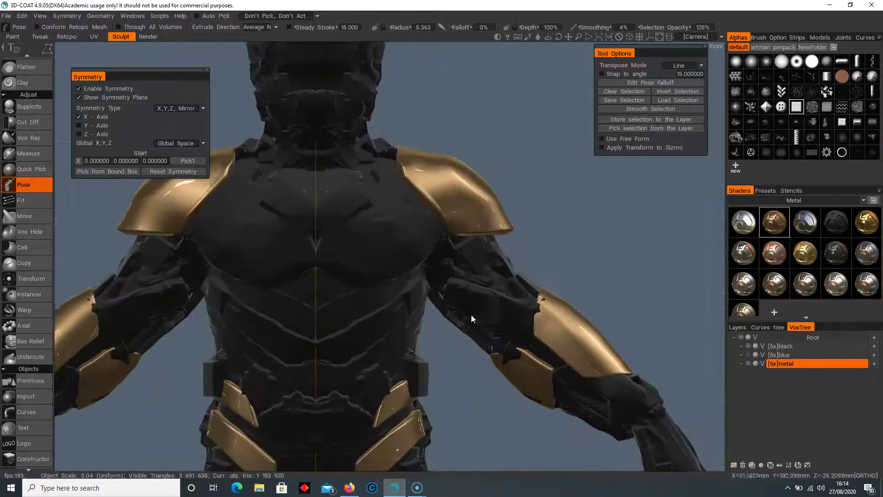
{"action": "middle_click_drag", "start_coordinate": [471, 314], "coordinate": [374, 135], "text": "alt"}
{"action": "scroll", "coordinate": [456, 343], "scroll_direction": "up", "scroll_amount": 1}
{"action": "left_click", "coordinate": [438, 168]}
{"action": "left_click", "coordinate": [386, 180]}
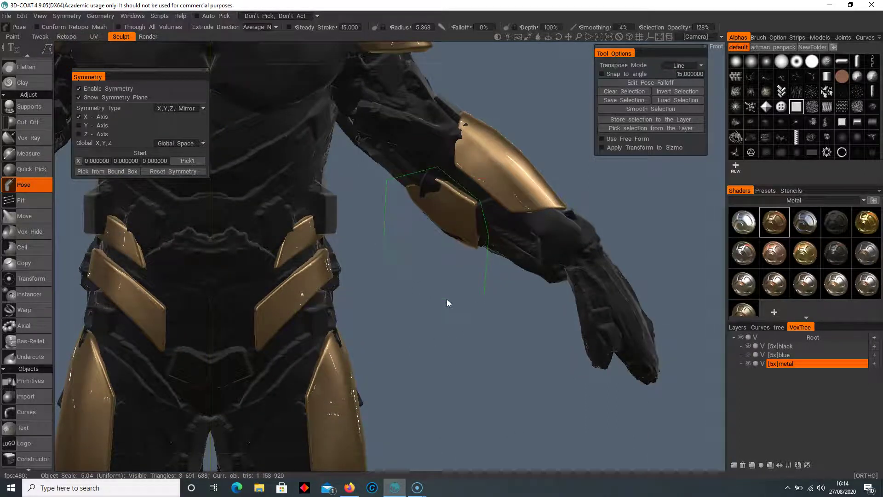
{"action": "mouse_move", "coordinate": [499, 288]}
{"action": "middle_mouse_down"}
{"action": "mouse_move", "coordinate": [315, 266]}
{"action": "mouse_move", "coordinate": [247, 269]}
{"action": "mouse_move", "coordinate": [253, 244]}
{"action": "mouse_move", "coordinate": [284, 251]}
{"action": "mouse_move", "coordinate": [316, 287]}
{"action": "mouse_move", "coordinate": [274, 277]}
{"action": "mouse_move", "coordinate": [493, 294]}
{"action": "middle_mouse_up"}
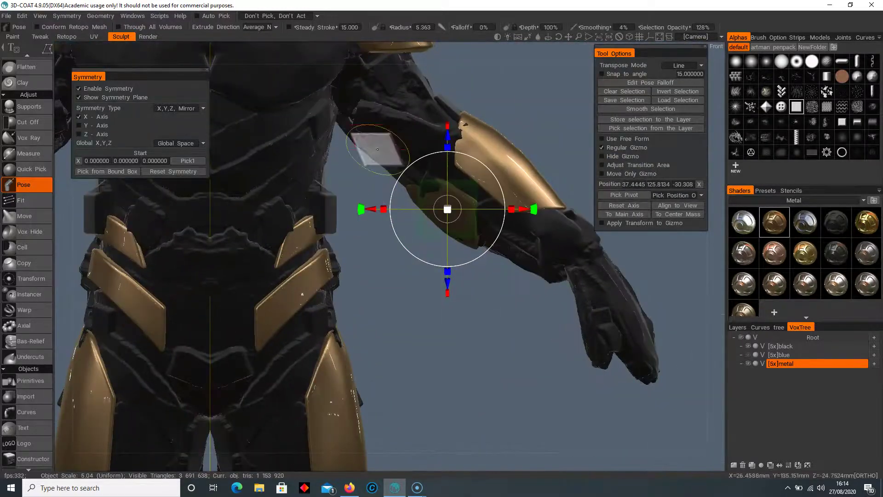
{"action": "key", "text": "ctrl+d"}
Select the lower forearm plates with a wider lasso, shift and tilt them slightly with the gizmo, and clear the selection.
{"action": "left_click_drag", "start_coordinate": [354, 148], "coordinate": [509, 215]}
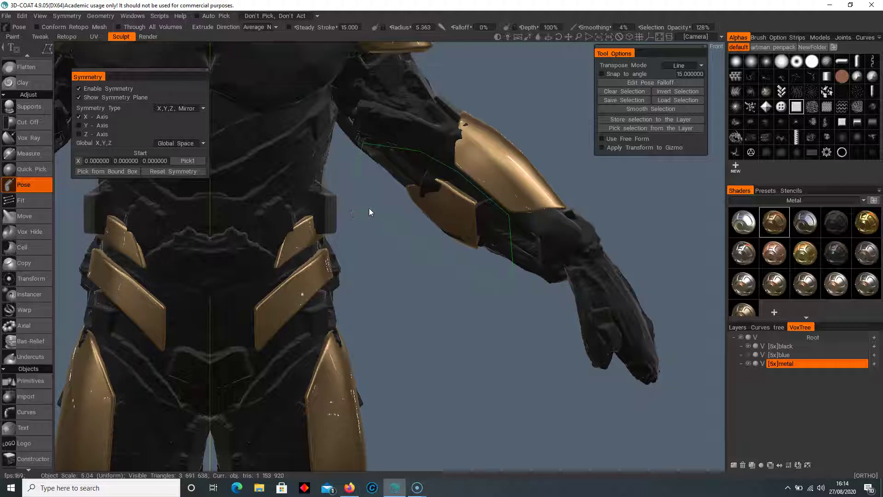
{"action": "key", "text": "Return"}
{"action": "left_click_drag", "start_coordinate": [419, 209], "coordinate": [528, 300], "text": "alt"}
{"action": "left_click_drag", "start_coordinate": [450, 136], "coordinate": [524, 221]}
{"action": "left_click_drag", "start_coordinate": [493, 258], "coordinate": [496, 255]}
{"action": "right_click_drag", "start_coordinate": [485, 271], "coordinate": [350, 276]}
{"action": "middle_click_drag", "start_coordinate": [350, 276], "coordinate": [408, 274]}
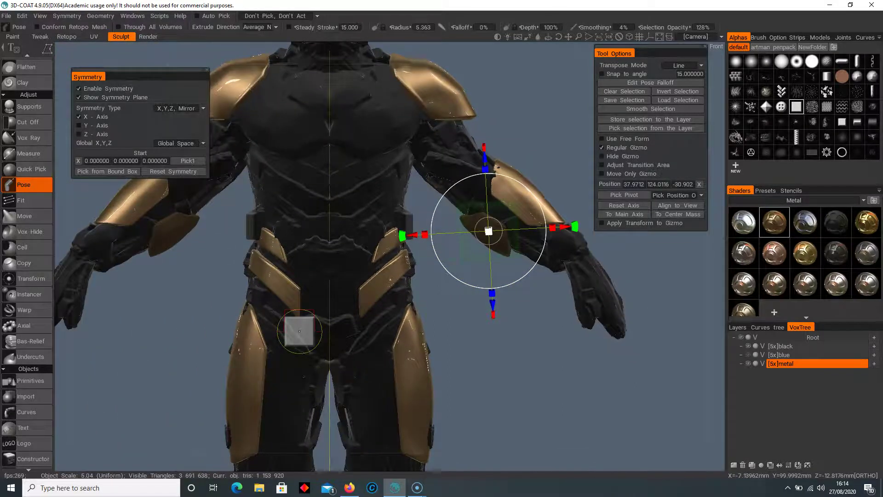
{"action": "key", "text": "ctrl+d"}
Lasso the mirrored outer shin plates, move them slightly outward with a small tilt, and clear the selection.
{"action": "right_click_drag", "start_coordinate": [477, 376], "coordinate": [405, 317]}
{"action": "middle_click_drag", "start_coordinate": [404, 318], "coordinate": [422, 187]}
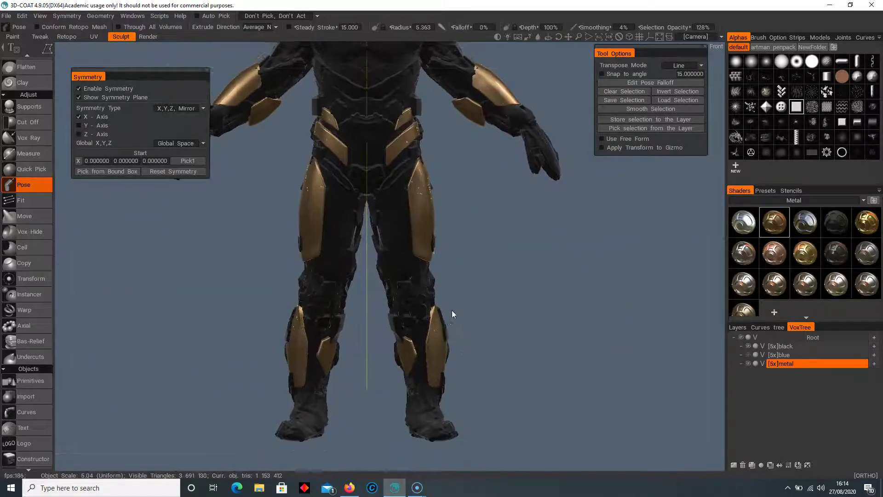
{"action": "right_click_drag", "start_coordinate": [452, 311], "coordinate": [443, 261]}
{"action": "middle_click_drag", "start_coordinate": [444, 261], "coordinate": [435, 206]}
{"action": "right_click_drag", "start_coordinate": [434, 206], "coordinate": [416, 102]}
{"action": "mouse_move", "coordinate": [379, 150]}
{"action": "left_mouse_down"}
{"action": "mouse_move", "coordinate": [369, 282]}
{"action": "mouse_move", "coordinate": [413, 339]}
{"action": "left_mouse_up"}
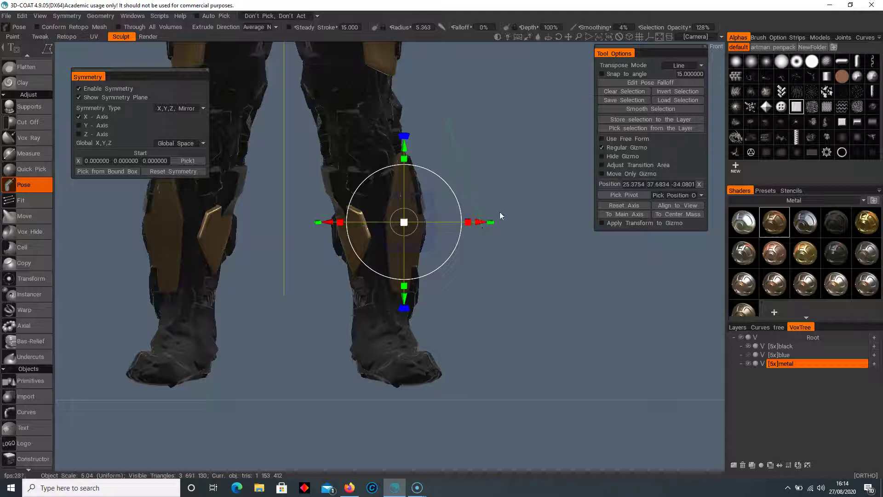
{"action": "key", "text": "ctrl+z"}
{"action": "mouse_move", "coordinate": [386, 119]}
{"action": "left_mouse_down"}
{"action": "mouse_move", "coordinate": [364, 270]}
{"action": "mouse_move", "coordinate": [403, 317]}
{"action": "left_mouse_up"}
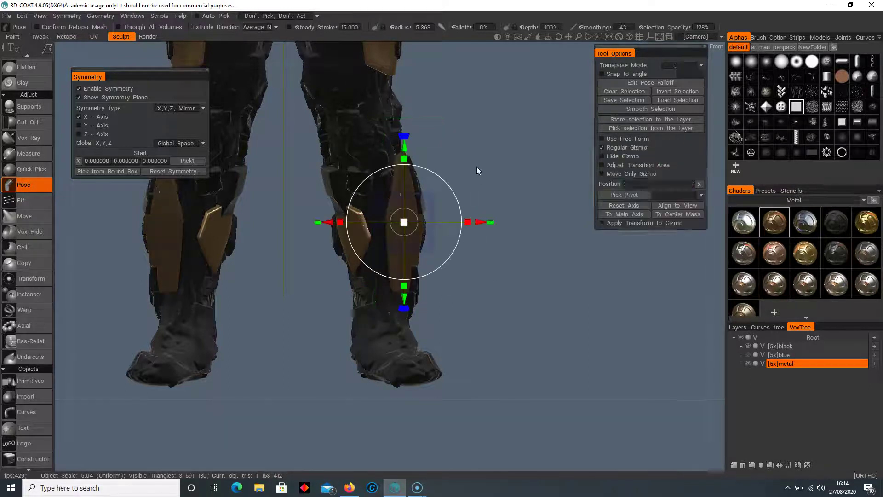
{"action": "mouse_move", "coordinate": [478, 223]}
{"action": "left_mouse_down"}
{"action": "mouse_move", "coordinate": [491, 223]}
{"action": "mouse_move", "coordinate": [473, 220]}
{"action": "left_mouse_up"}
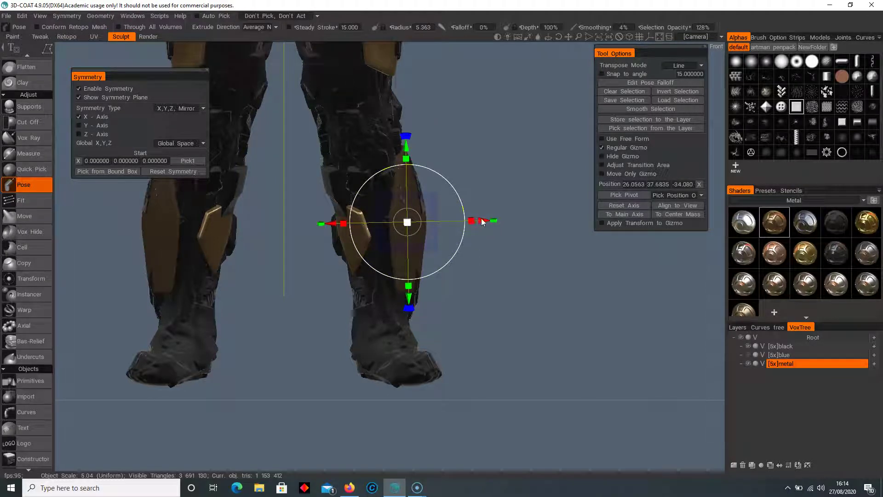
{"action": "left_click_drag", "start_coordinate": [480, 219], "coordinate": [483, 220]}
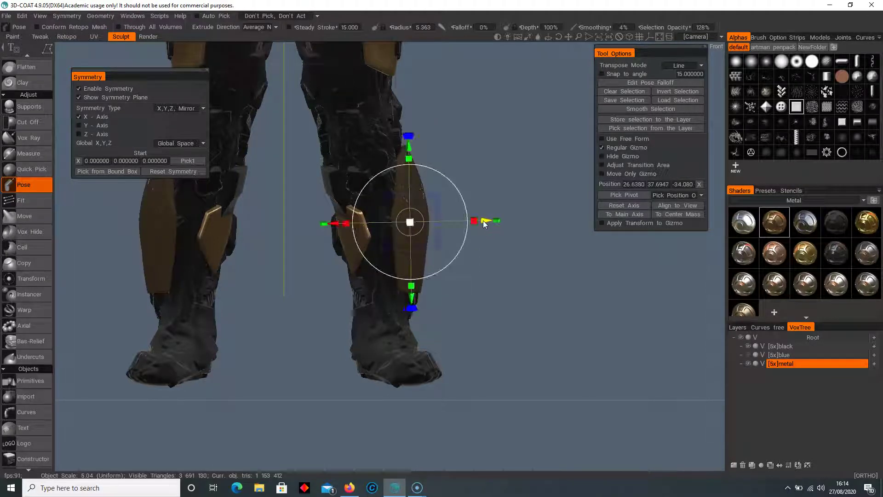
{"action": "key", "text": "ctrl+d"}
Lasso the mirrored inner calf plates, move them inward between the legs, and clear the selection.
{"action": "right_click_drag", "start_coordinate": [524, 264], "coordinate": [475, 210]}
{"action": "middle_click_drag", "start_coordinate": [475, 210], "coordinate": [527, 295]}
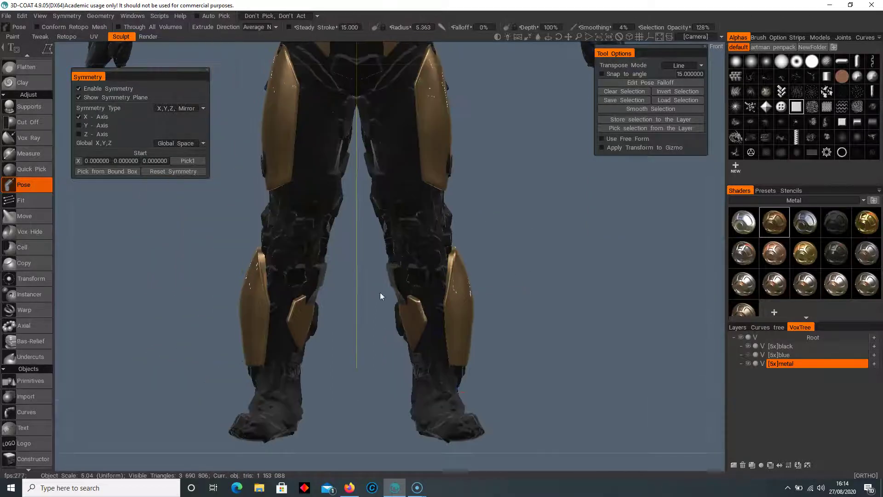
{"action": "mouse_move", "coordinate": [382, 274]}
{"action": "left_mouse_down"}
{"action": "mouse_move", "coordinate": [429, 280]}
{"action": "mouse_move", "coordinate": [434, 335]}
{"action": "mouse_move", "coordinate": [423, 372]}
{"action": "mouse_move", "coordinate": [376, 336]}
{"action": "mouse_move", "coordinate": [373, 313]}
{"action": "left_mouse_up"}
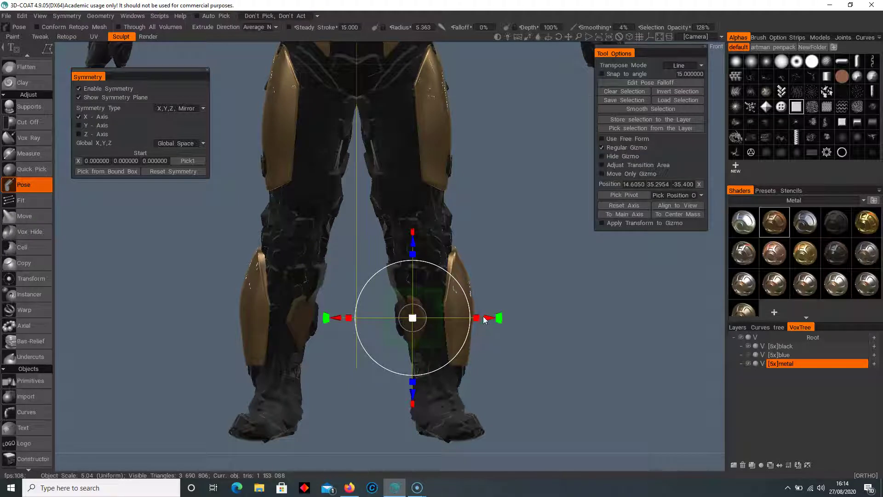
{"action": "left_click_drag", "start_coordinate": [484, 320], "coordinate": [480, 319]}
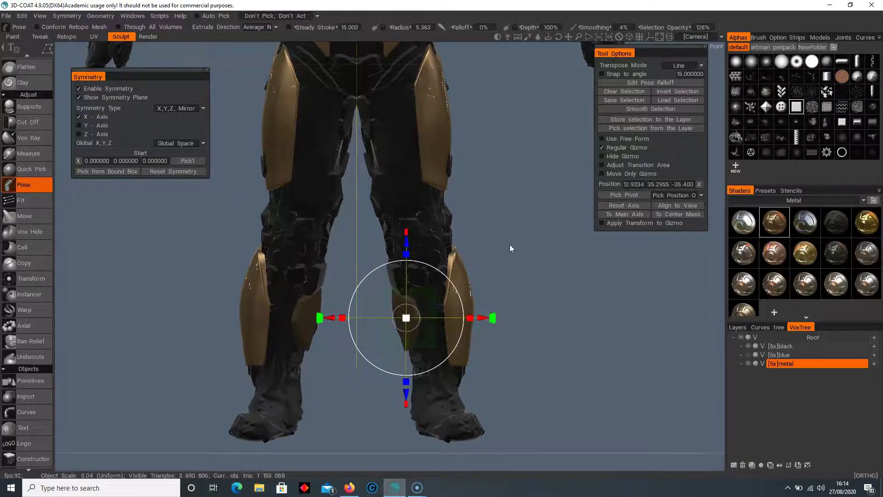
{"action": "key", "text": "ctrl+d"}
Assign the dark matte metal shader to the metal plate volume.
{"action": "right_click_drag", "start_coordinate": [563, 308], "coordinate": [487, 244]}
{"action": "middle_click_drag", "start_coordinate": [488, 243], "coordinate": [493, 315]}
{"action": "right_click_drag", "start_coordinate": [493, 315], "coordinate": [465, 314]}
{"action": "middle_click_drag", "start_coordinate": [465, 314], "coordinate": [469, 333]}
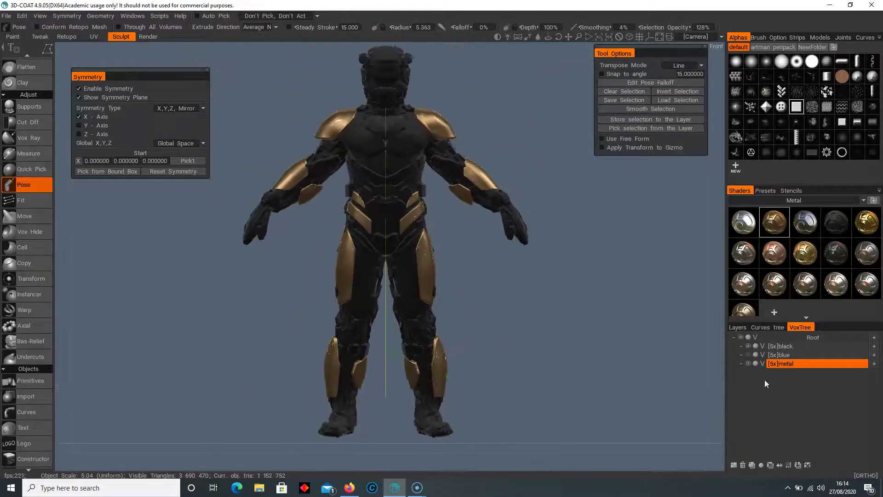
{"action": "left_click", "coordinate": [834, 224]}
Examine how the dark plates sit over the whole suit, from the shoulders down to the feet.
{"action": "left_click", "coordinate": [391, 294]}
{"action": "left_click_drag", "start_coordinate": [390, 293], "coordinate": [451, 290]}
{"action": "right_click_drag", "start_coordinate": [451, 290], "coordinate": [510, 362]}
{"action": "left_click_drag", "start_coordinate": [510, 363], "coordinate": [346, 249]}
{"action": "right_click_drag", "start_coordinate": [402, 279], "coordinate": [402, 240]}
{"action": "middle_click_drag", "start_coordinate": [422, 241], "coordinate": [437, 184]}
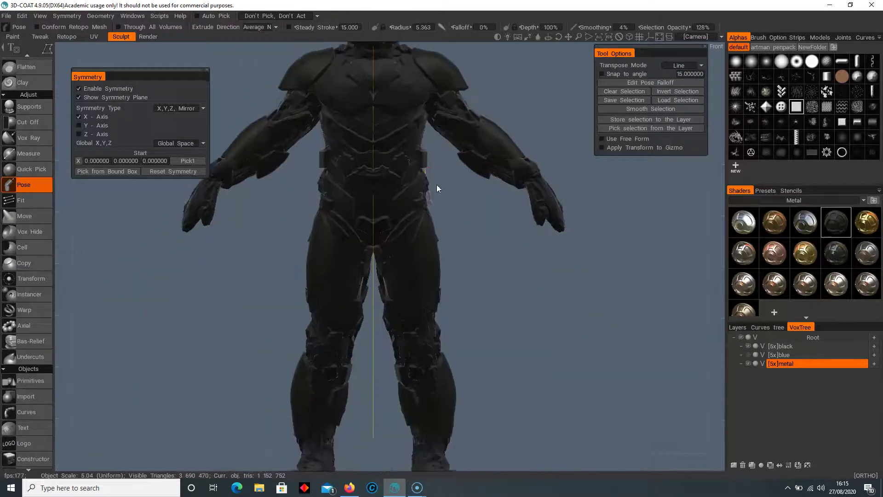
{"action": "right_click_drag", "start_coordinate": [454, 362], "coordinate": [454, 328]}
{"action": "middle_click_drag", "start_coordinate": [454, 330], "coordinate": [528, 342]}
{"action": "right_click_drag", "start_coordinate": [528, 340], "coordinate": [481, 316]}
{"action": "middle_click_drag", "start_coordinate": [481, 315], "coordinate": [473, 315]}
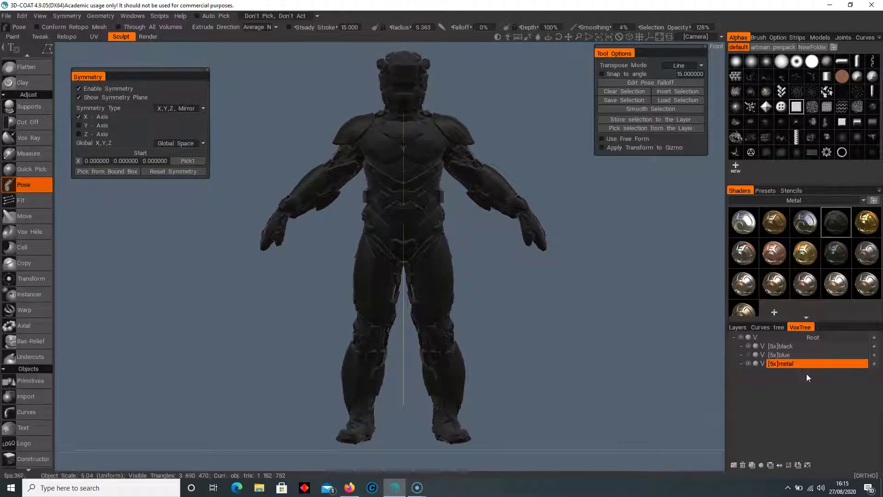
{"action": "middle_click_drag", "start_coordinate": [607, 294], "coordinate": [594, 300]}
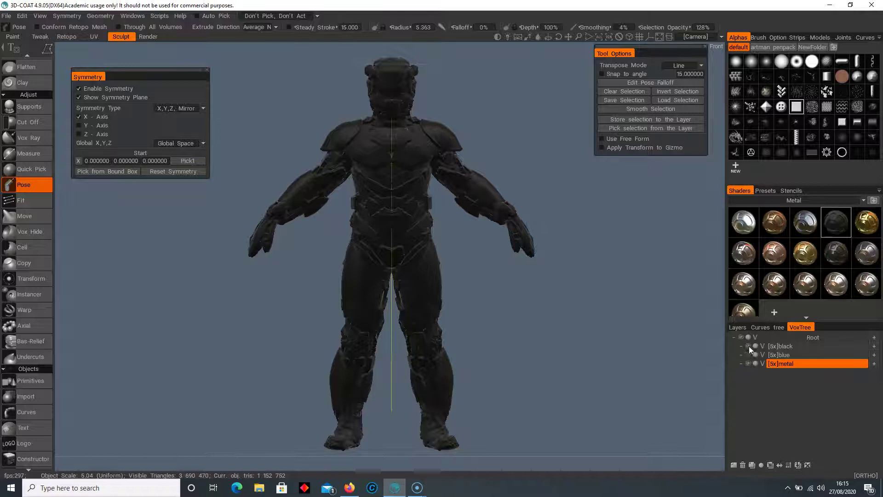
Hide the black and metal volumes, make the blue volume current and show it.
{"action": "left_click", "coordinate": [748, 346]}
{"action": "left_click", "coordinate": [748, 363]}
{"action": "left_click", "coordinate": [813, 355]}
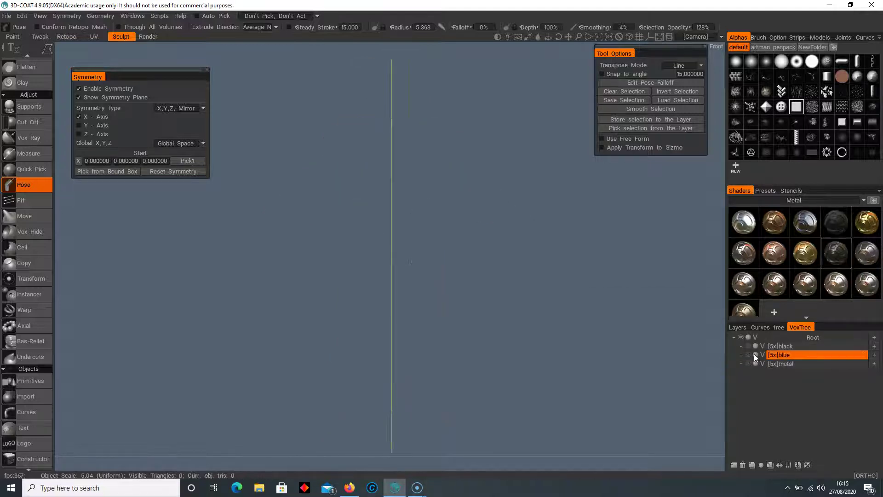
{"action": "left_click", "coordinate": [748, 355]}
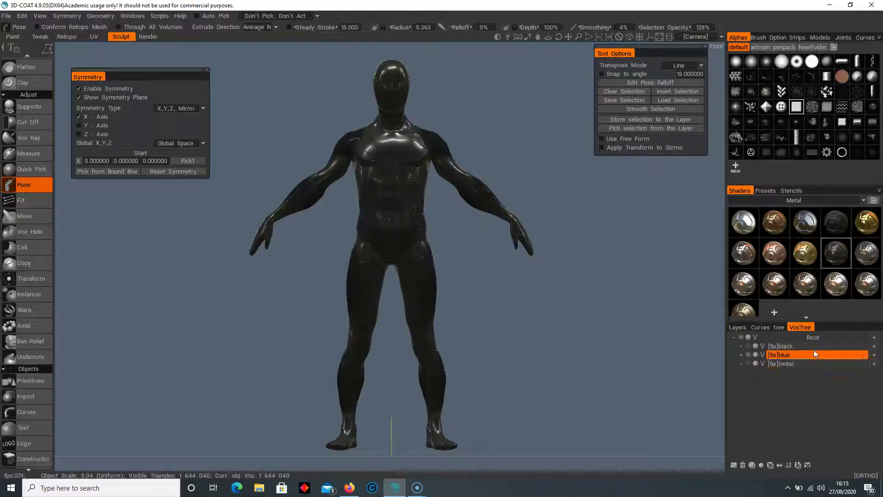
Switch the shader library to Polymer and assign the light blue shader to the blue body volume.
{"action": "left_click", "coordinate": [806, 202]}
{"action": "left_click", "coordinate": [755, 219]}
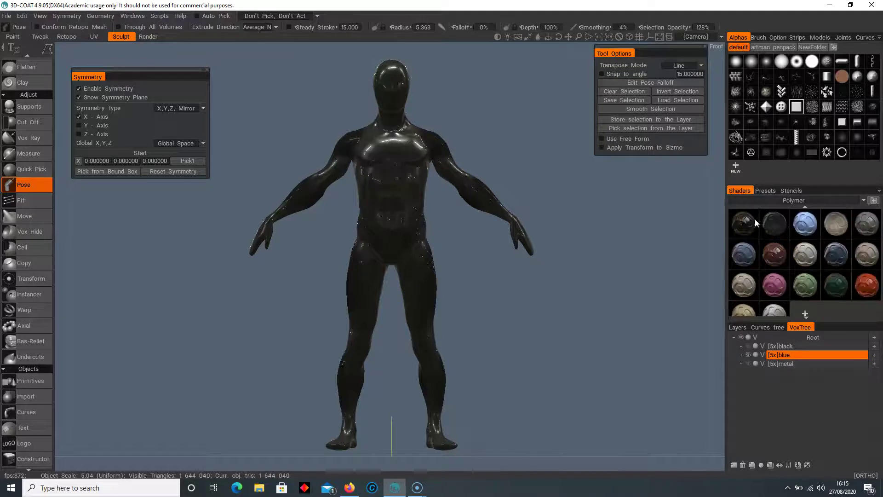
{"action": "left_click", "coordinate": [799, 225]}
{"action": "left_click", "coordinate": [388, 293]}
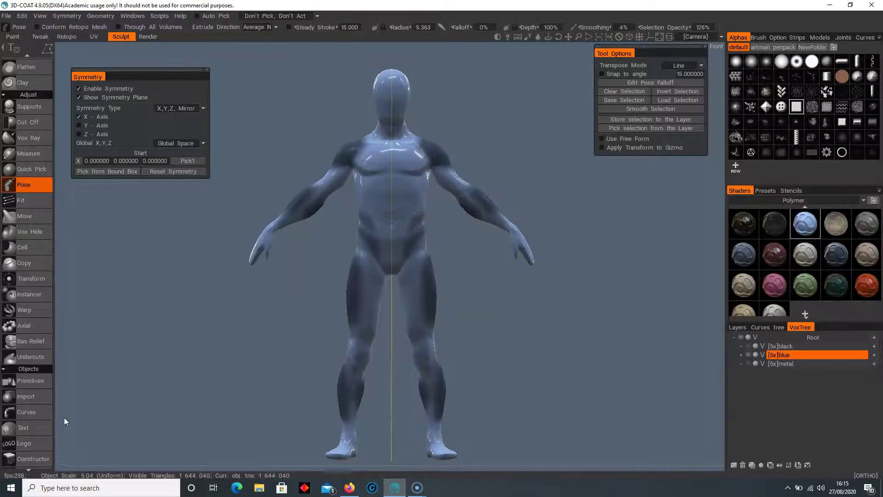
With Vox Layer, clear the old selection and select the mirrored thighs, knees and shins on the blue body.
{"action": "scroll", "coordinate": [27, 327], "scroll_direction": "down", "scroll_amount": 6}
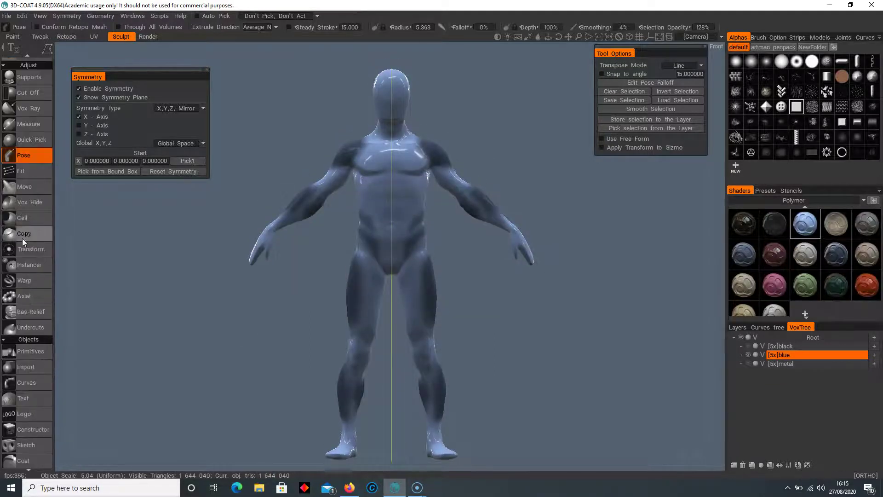
{"action": "left_click", "coordinate": [39, 294]}
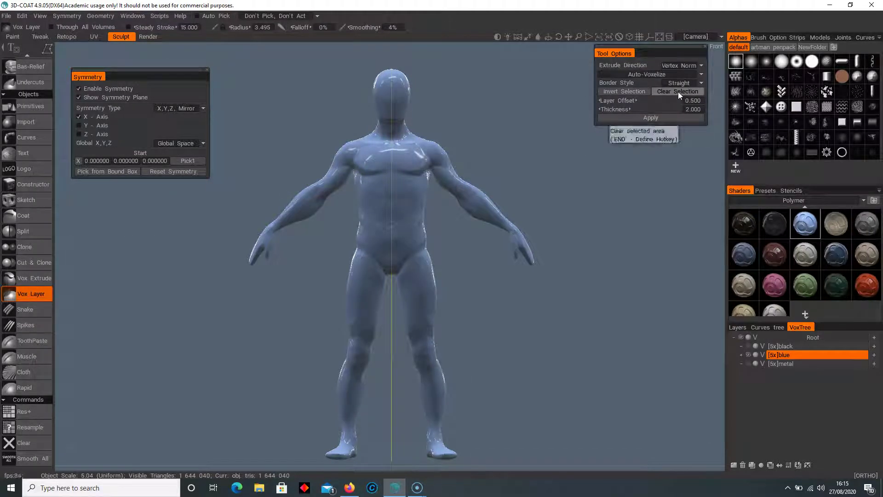
{"action": "middle_click_drag", "start_coordinate": [413, 224], "coordinate": [406, 227]}
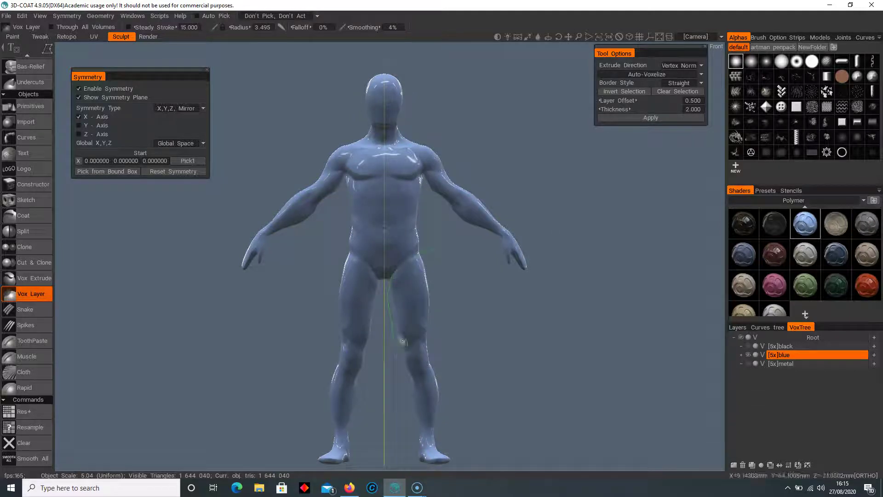
{"action": "mouse_move", "coordinate": [413, 338]}
{"action": "left_mouse_down"}
{"action": "mouse_move", "coordinate": [422, 345]}
{"action": "mouse_move", "coordinate": [445, 321]}
{"action": "left_mouse_up"}
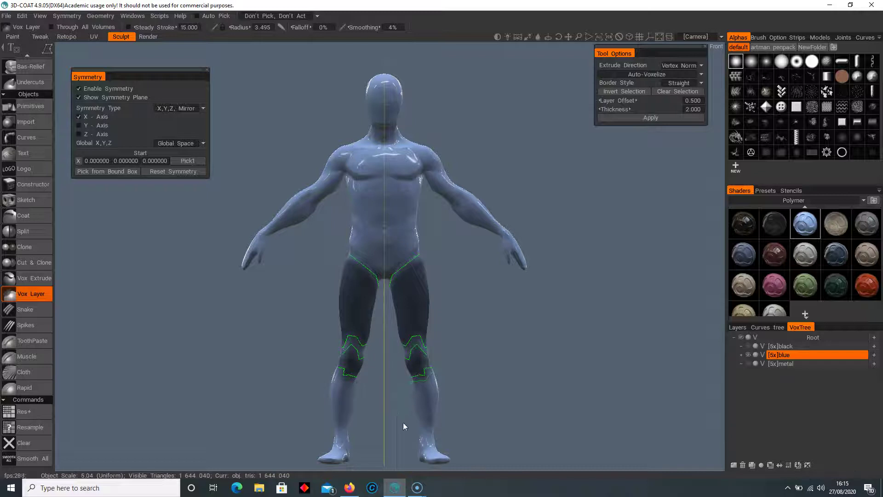
Add the pelvis area from the groin up to the waist to the mirrored selection.
{"action": "mouse_move", "coordinate": [452, 377]}
{"action": "left_mouse_down", "text": "alt"}
{"action": "mouse_move", "coordinate": [349, 359]}
{"action": "mouse_move", "coordinate": [478, 332]}
{"action": "left_mouse_up", "text": "alt"}
{"action": "right_click_drag", "start_coordinate": [478, 332], "coordinate": [494, 285]}
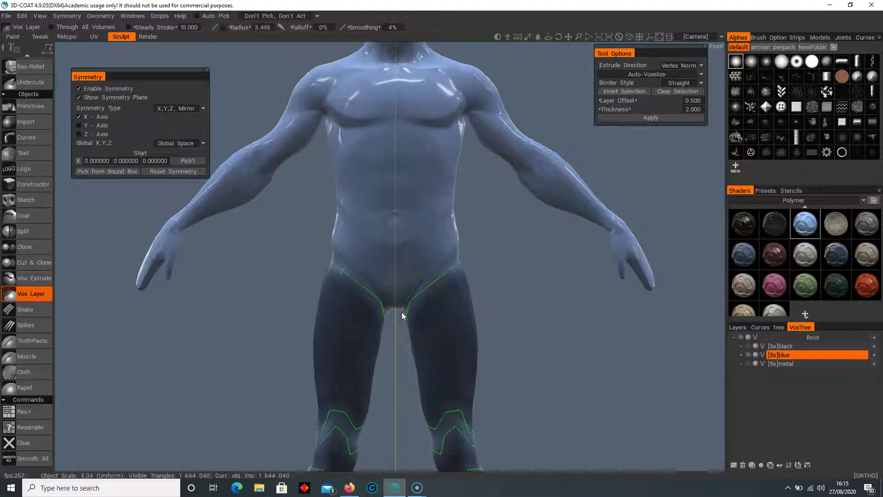
{"action": "left_click", "coordinate": [391, 299]}
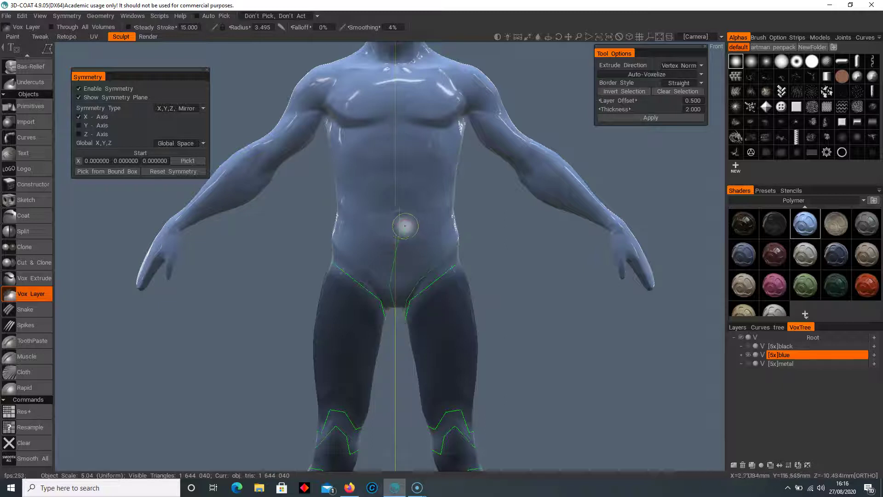
{"action": "left_click", "coordinate": [396, 237]}
{"action": "key", "text": "ctrl+z"}
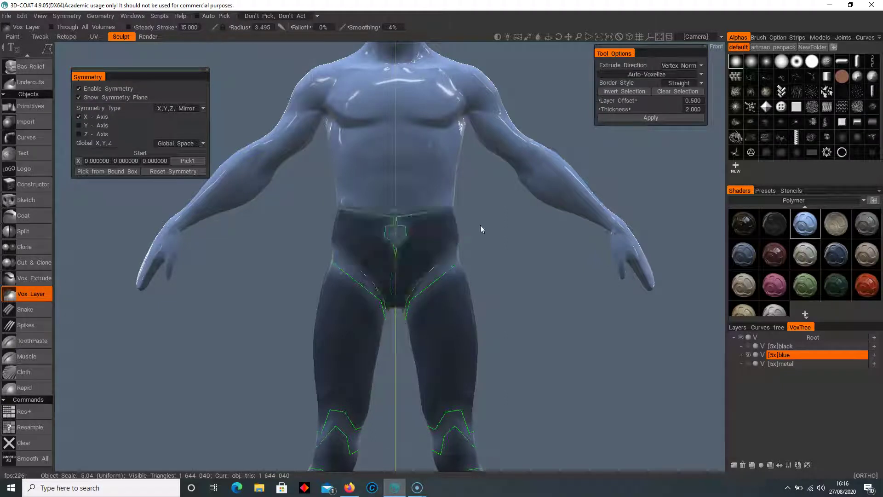
Trim the upper edge of the pelvis selection into a stepped U shape running below the navel.
{"action": "middle_click_drag", "start_coordinate": [480, 225], "coordinate": [481, 270]}
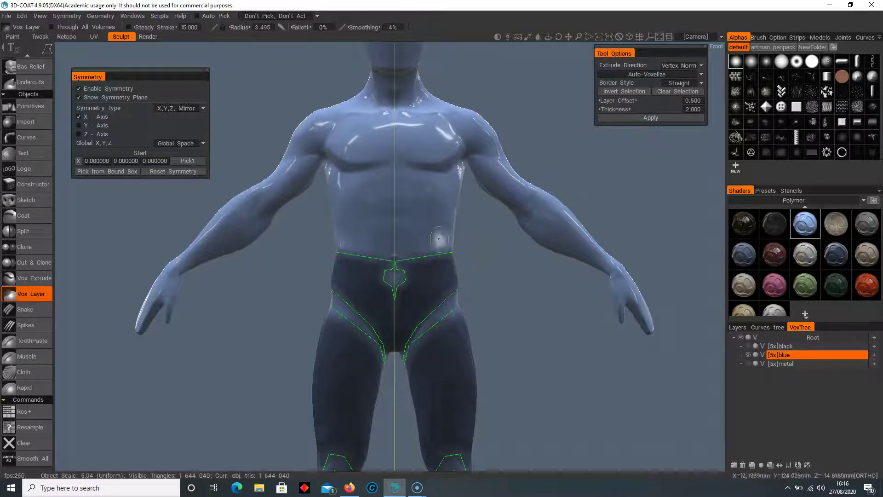
{"action": "left_click", "coordinate": [445, 238]}
{"action": "left_click", "coordinate": [440, 263]}
{"action": "left_click", "coordinate": [418, 270]}
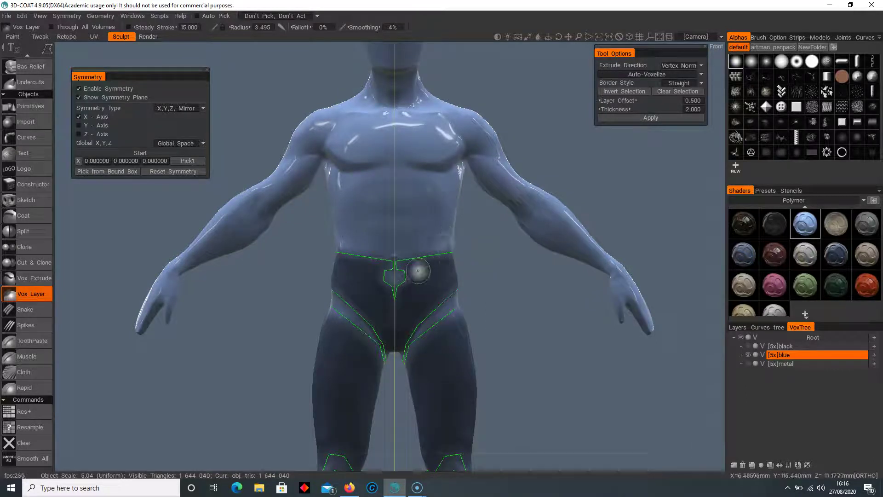
{"action": "left_click", "coordinate": [385, 259]}
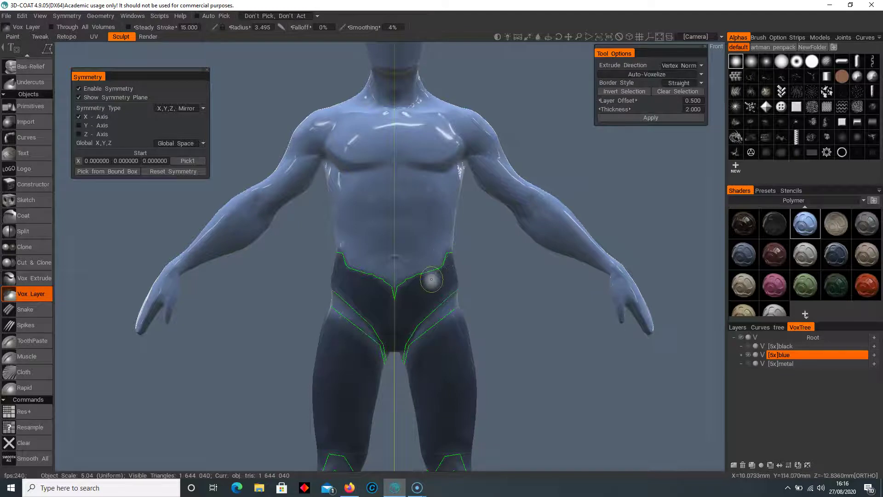
{"action": "left_click", "coordinate": [434, 256]}
{"action": "left_click", "coordinate": [431, 283]}
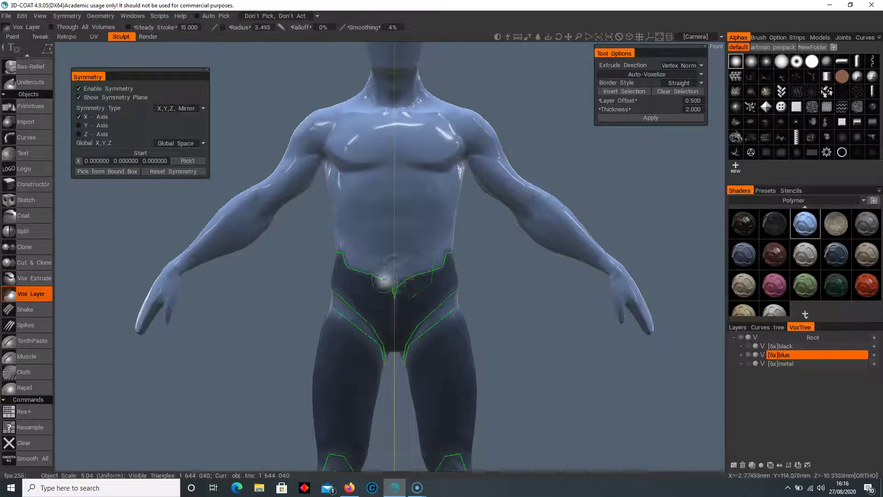
{"action": "left_click", "coordinate": [424, 248]}
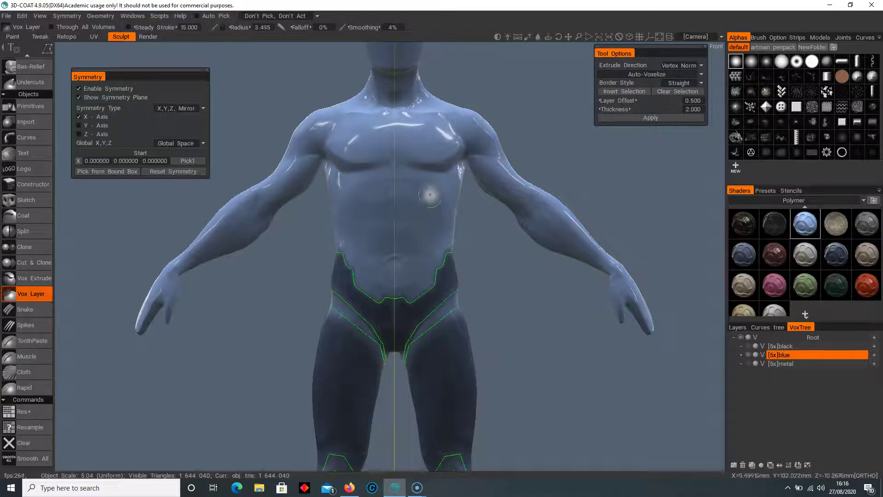
Add the angular side panels of the abdomen and the chest area up to the collarbones to the selection.
{"action": "left_click", "coordinate": [473, 214]}
{"action": "middle_click_drag", "start_coordinate": [467, 165], "coordinate": [469, 201]}
{"action": "left_click", "coordinate": [469, 185]}
{"action": "left_click", "coordinate": [452, 206]}
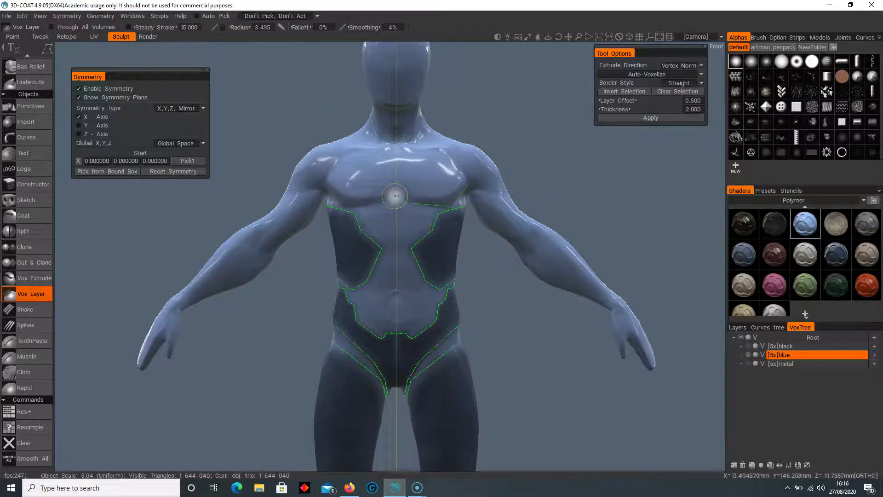
{"action": "left_click", "coordinate": [397, 166]}
{"action": "left_click", "coordinate": [410, 149]}
{"action": "left_click", "coordinate": [439, 147]}
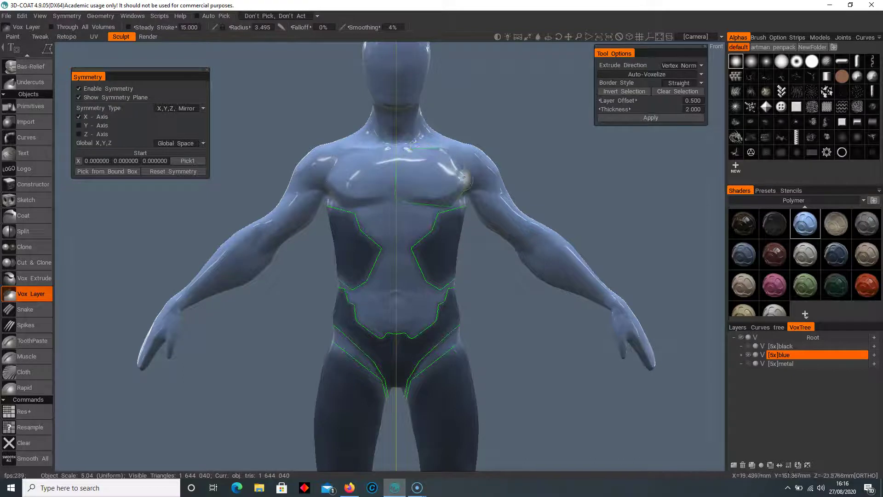
{"action": "left_click", "coordinate": [468, 184]}
Add the shoulders, upper arms and split forearm panels to the mirrored selection, leaving narrow gaps between them.
{"action": "middle_click_drag", "start_coordinate": [492, 291], "coordinate": [465, 311]}
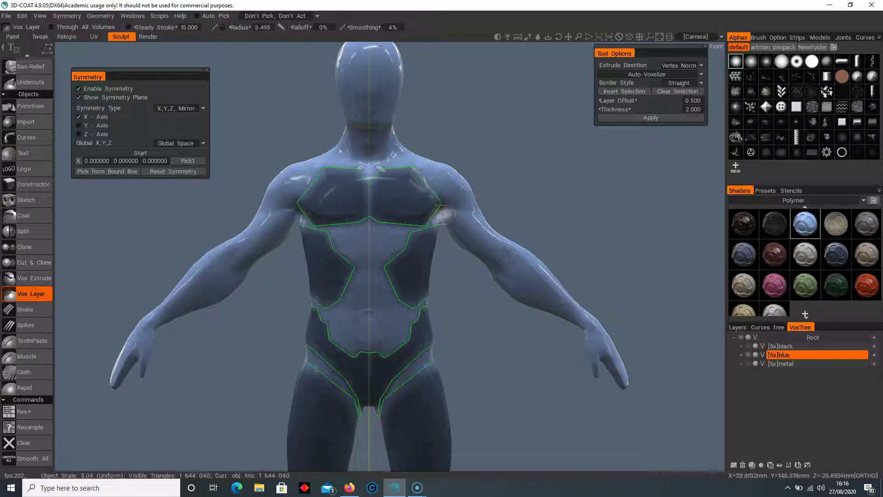
{"action": "left_click", "coordinate": [460, 142]}
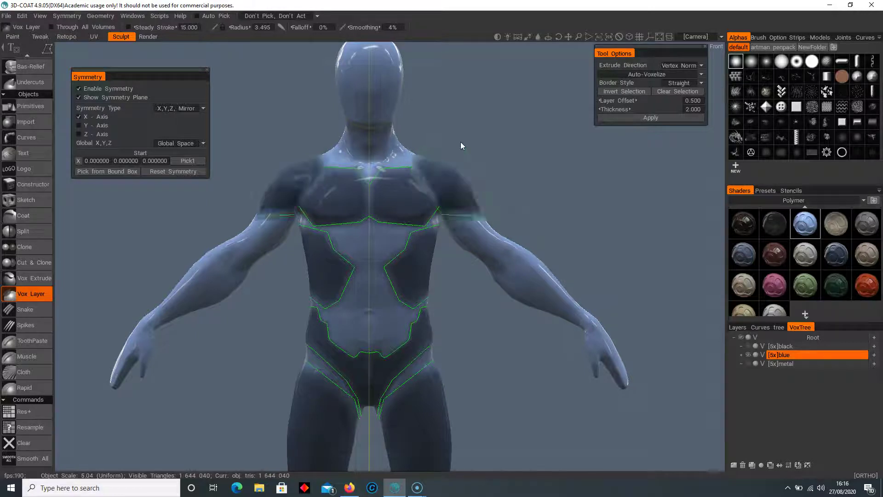
{"action": "left_click", "coordinate": [444, 221]}
{"action": "left_click", "coordinate": [478, 270]}
{"action": "left_click", "coordinate": [517, 231]}
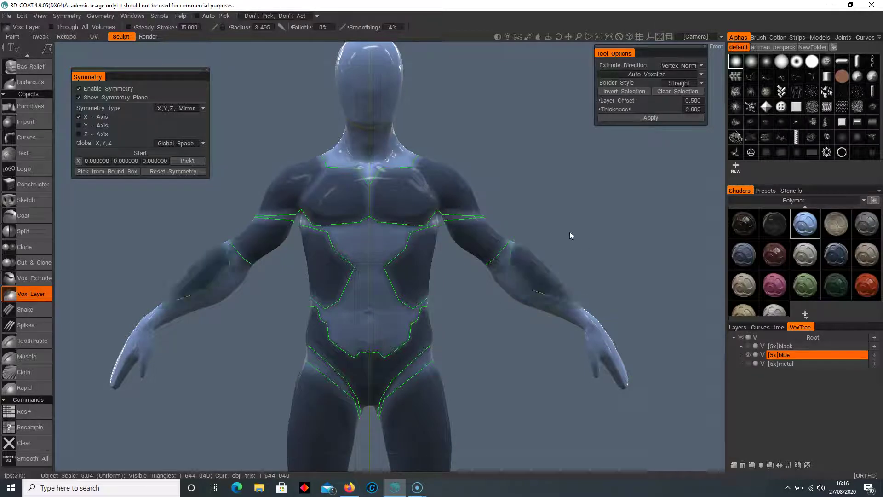
{"action": "left_click_drag", "start_coordinate": [509, 271], "coordinate": [481, 285]}
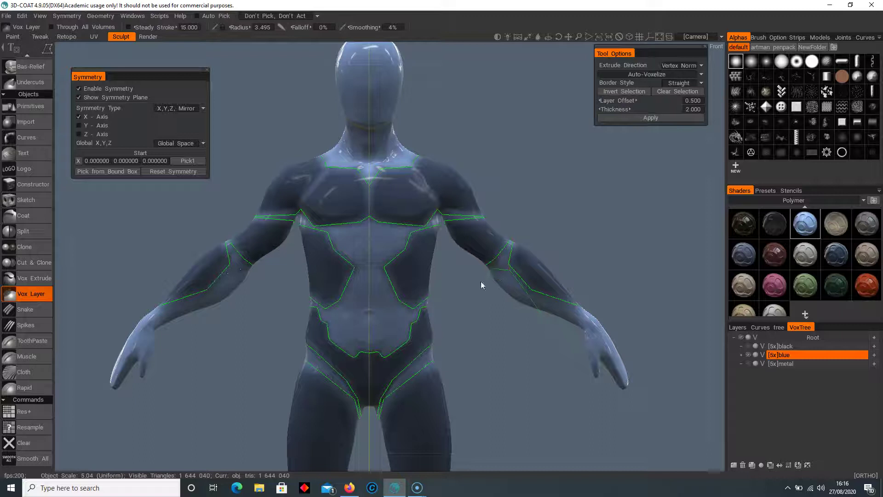
Generate the armour plates from the selected areas with a layer offset of 0.5 and thickness of 2.
{"action": "middle_click_drag", "start_coordinate": [523, 396], "coordinate": [488, 255]}
{"action": "right_click_drag", "start_coordinate": [488, 255], "coordinate": [460, 265]}
{"action": "middle_click_drag", "start_coordinate": [460, 265], "coordinate": [490, 255]}
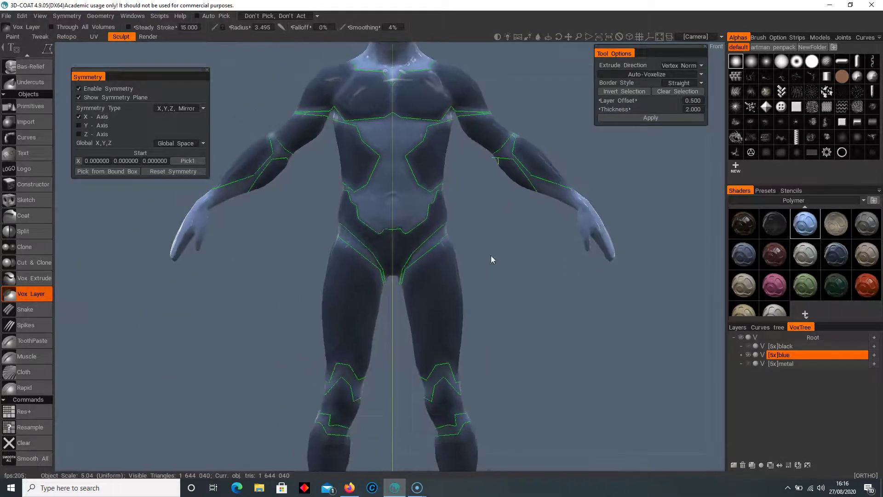
{"action": "right_click_drag", "start_coordinate": [490, 255], "coordinate": [467, 294]}
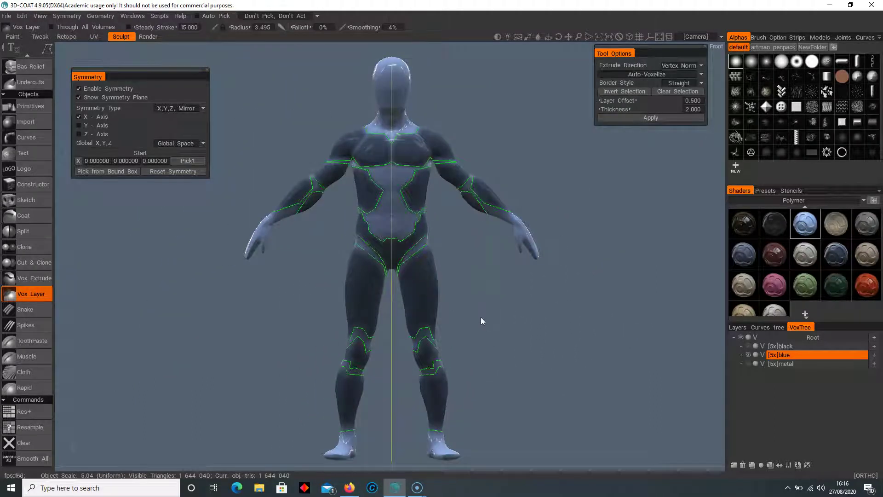
{"action": "left_click", "coordinate": [649, 118]}
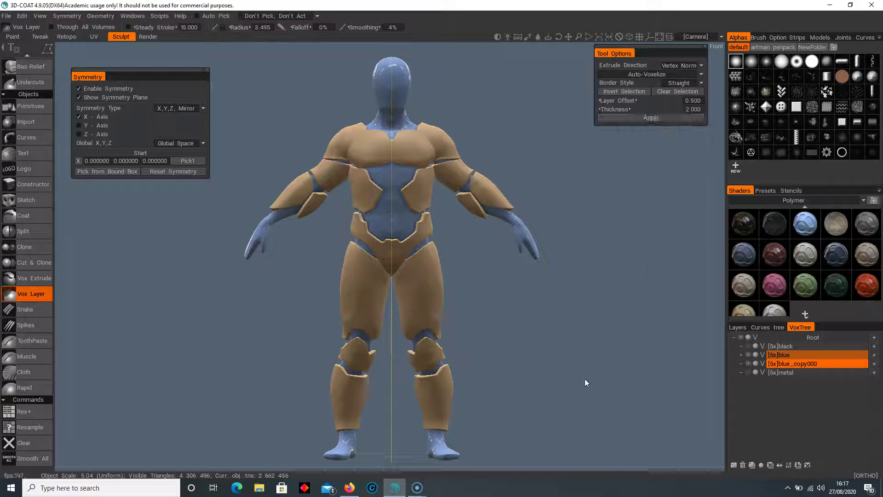
Hide the blue body volume and assign the dark grey Polymer shader to the new armour plates.
{"action": "left_click", "coordinate": [748, 354]}
{"action": "left_click_drag", "start_coordinate": [575, 304], "coordinate": [555, 275]}
{"action": "left_click", "coordinate": [397, 292]}
{"action": "right_click_drag", "start_coordinate": [555, 274], "coordinate": [534, 273]}
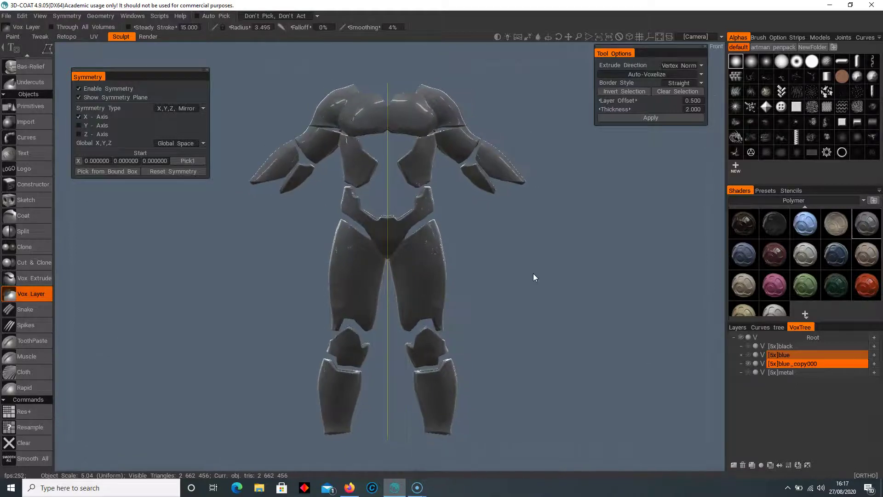
{"action": "left_click_drag", "start_coordinate": [534, 277], "coordinate": [545, 286]}
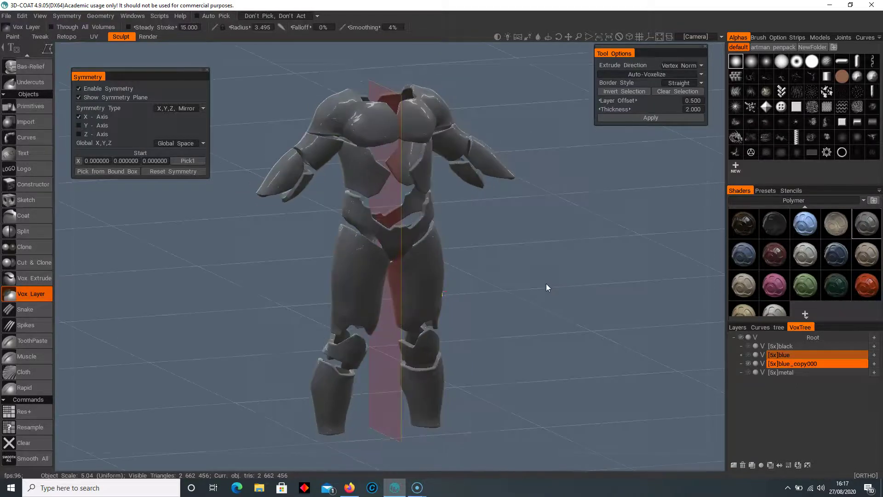
Examine the new armour plates from the front in the Render room under changing light.
{"action": "left_click", "coordinate": [156, 40]}
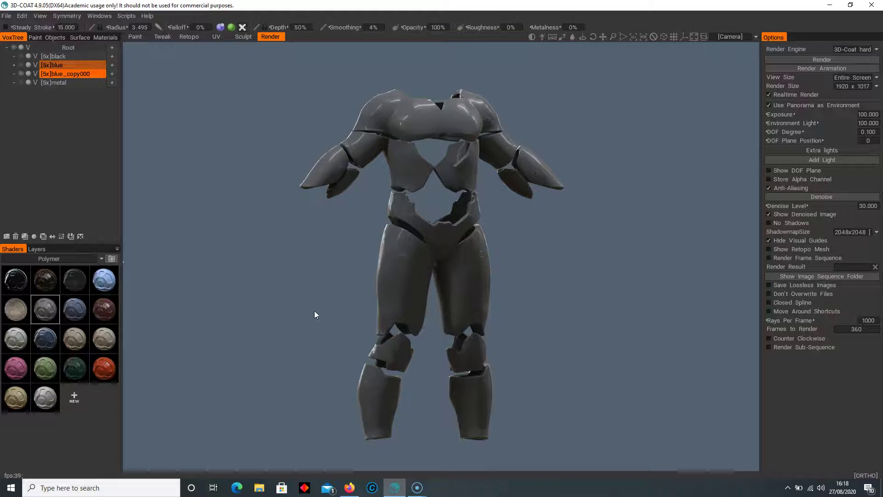
{"action": "key", "text": "KP_2"}
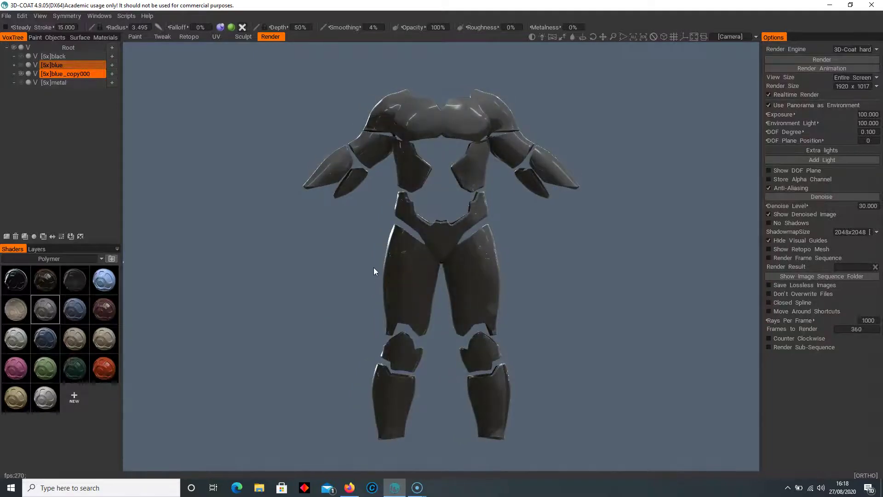
{"action": "scroll", "coordinate": [468, 289], "scroll_direction": "up", "scroll_amount": 3}
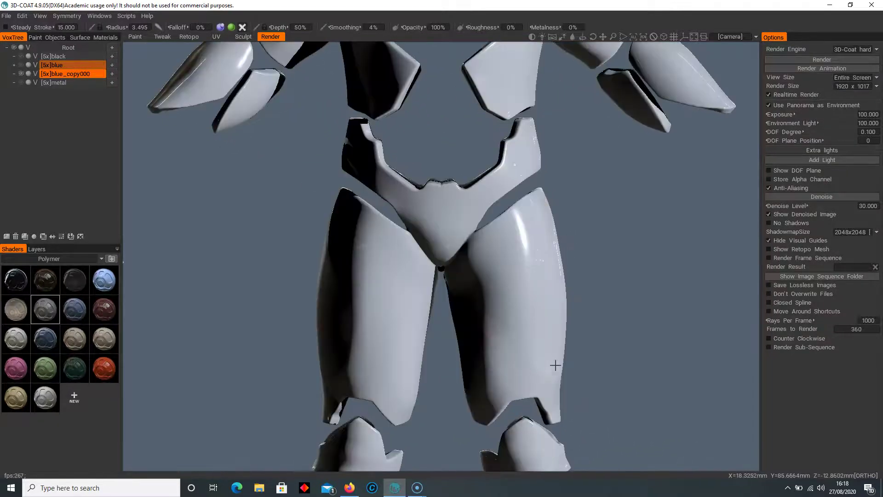
{"action": "scroll", "coordinate": [575, 229], "scroll_direction": "down", "scroll_amount": 10}
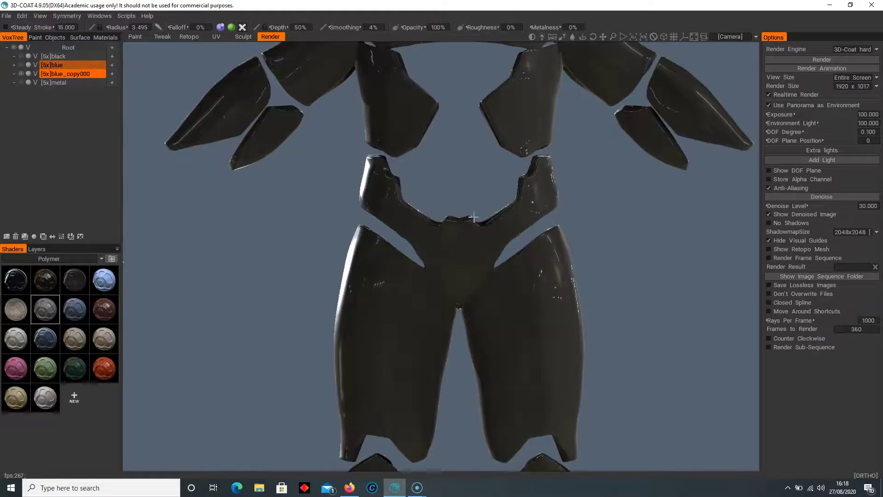
{"action": "right_click_drag", "start_coordinate": [389, 212], "coordinate": [824, 278]}
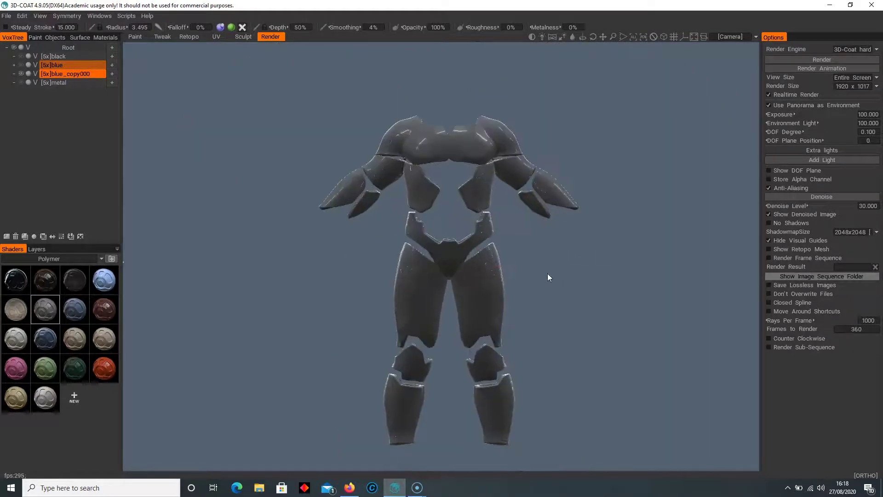
Return to the Sculpt room and make blue_copy000 the only selected volume.
{"action": "left_click", "coordinate": [239, 35]}
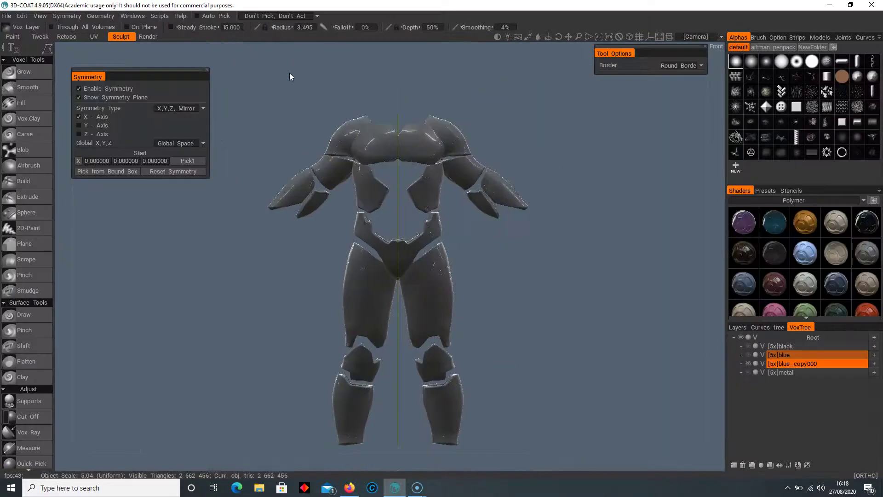
{"action": "left_click", "coordinate": [802, 364]}
{"action": "left_click", "coordinate": [832, 365]}
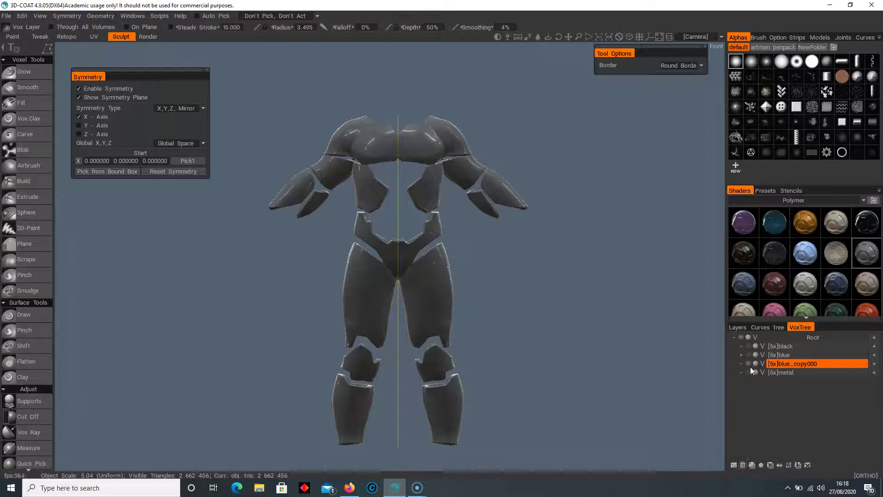
Show the black suit volume under the new plates and inspect how they fit together.
{"action": "left_click", "coordinate": [747, 355]}
{"action": "left_click", "coordinate": [747, 355]}
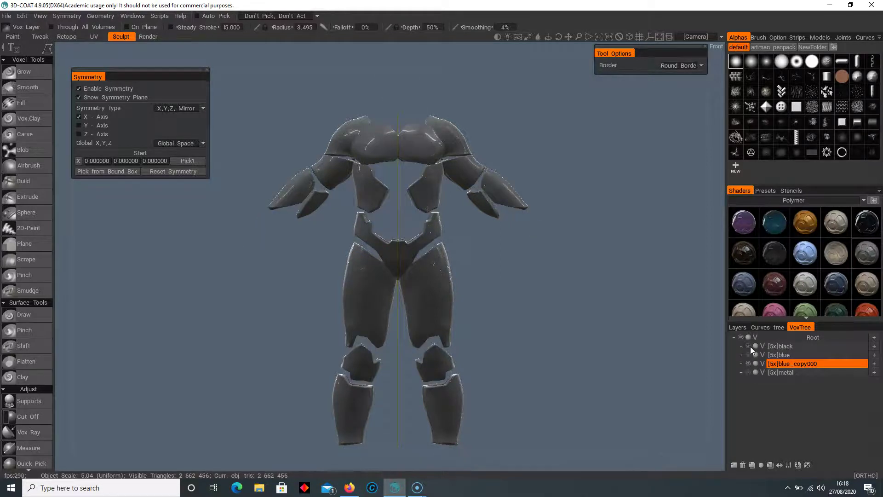
{"action": "left_click", "coordinate": [749, 346]}
{"action": "left_click_drag", "start_coordinate": [612, 366], "coordinate": [526, 357]}
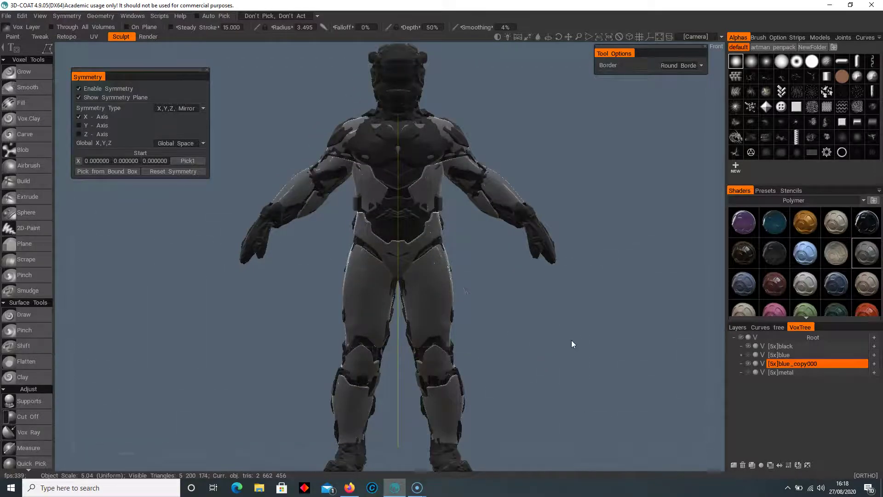
{"action": "right_click_drag", "start_coordinate": [571, 341], "coordinate": [589, 345]}
{"action": "middle_click_drag", "start_coordinate": [558, 342], "coordinate": [564, 349]}
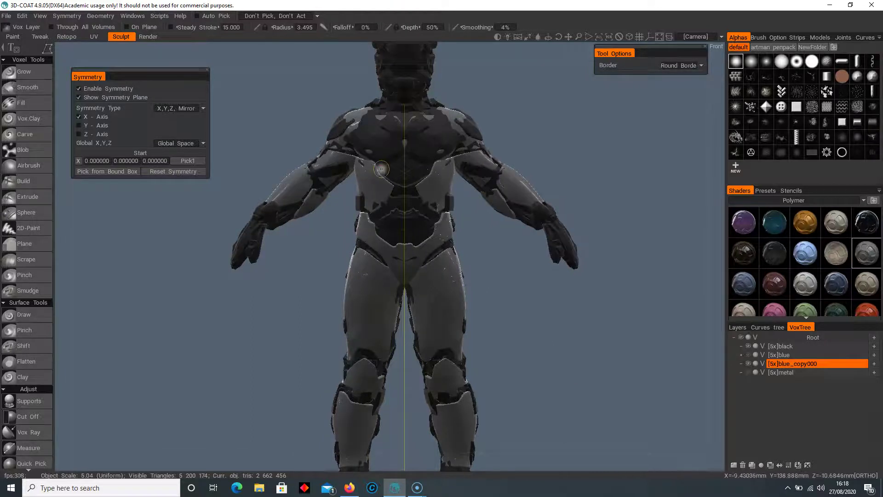
Turn off Ignore Back Faces for Cut Off and use a vertex lasso to cut the chest, shoulder and arm plates from blue_copy000.
{"action": "scroll", "coordinate": [28, 364], "scroll_direction": "down", "scroll_amount": 3}
{"action": "left_click", "coordinate": [27, 328]}
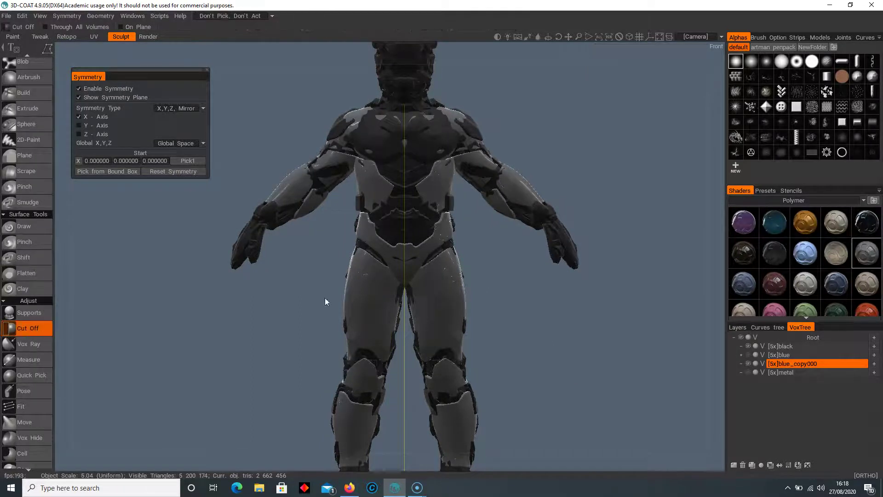
{"action": "key", "text": "e"}
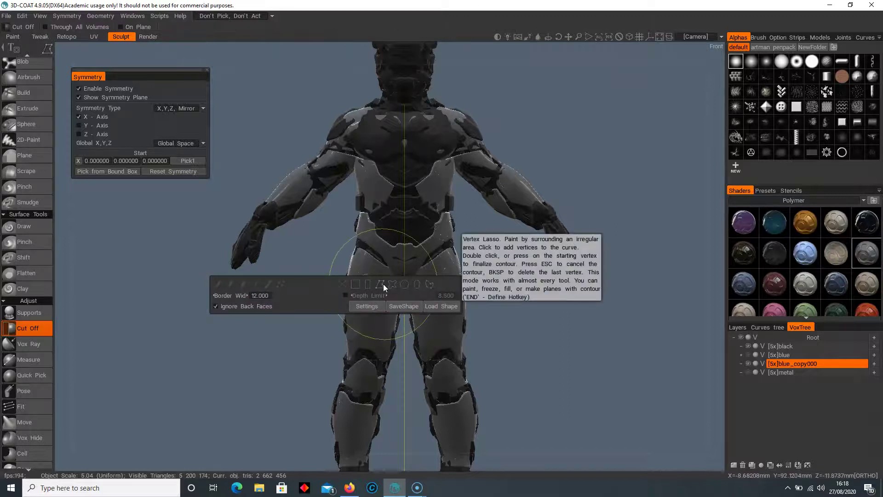
{"action": "left_click", "coordinate": [215, 307]}
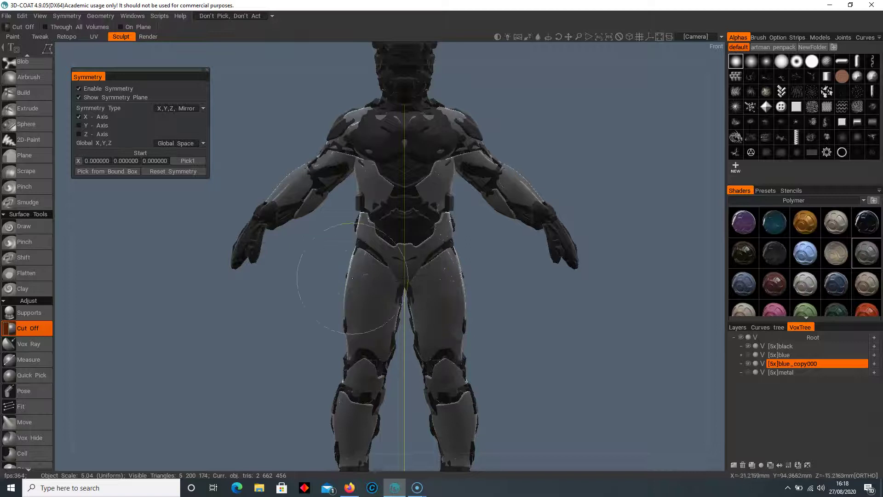
{"action": "key", "text": "e"}
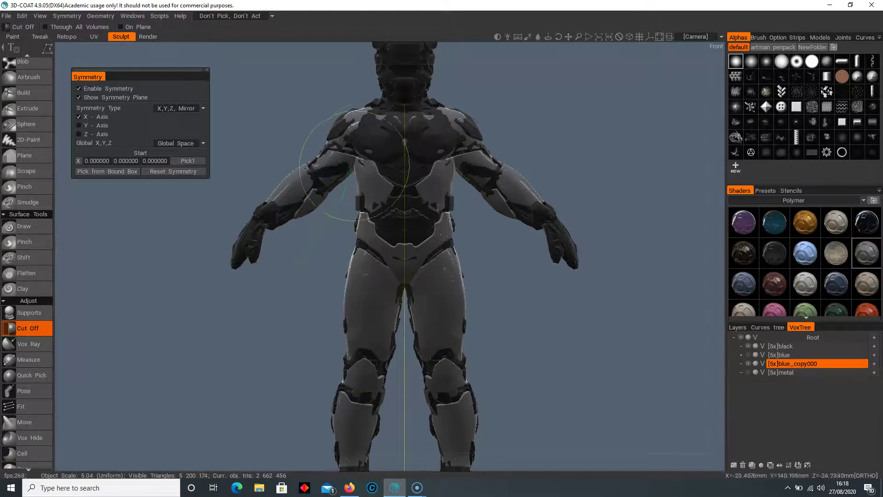
{"action": "left_click", "coordinate": [376, 163]}
{"action": "left_click", "coordinate": [405, 164]}
{"action": "left_click", "coordinate": [409, 136]}
{"action": "left_click", "coordinate": [403, 102]}
{"action": "left_click_drag", "start_coordinate": [231, 167], "coordinate": [231, 167]}
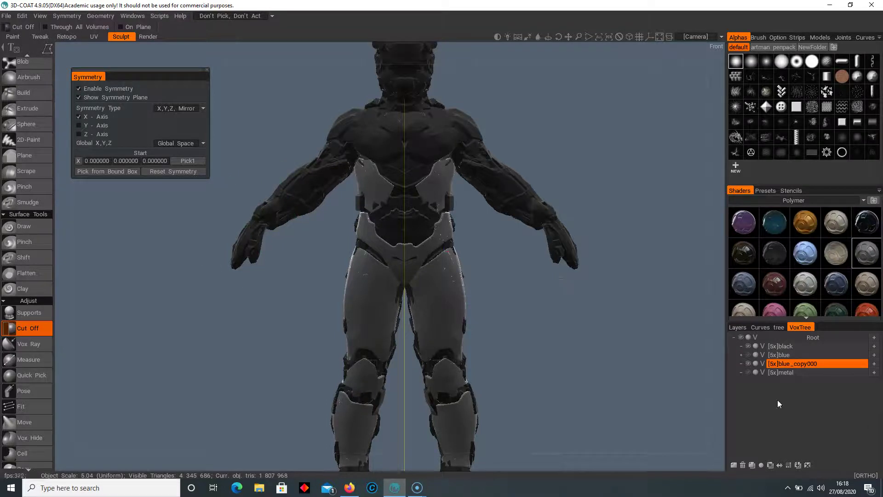
Show the metal volume and make it the current volume.
{"action": "left_click", "coordinate": [748, 372]}
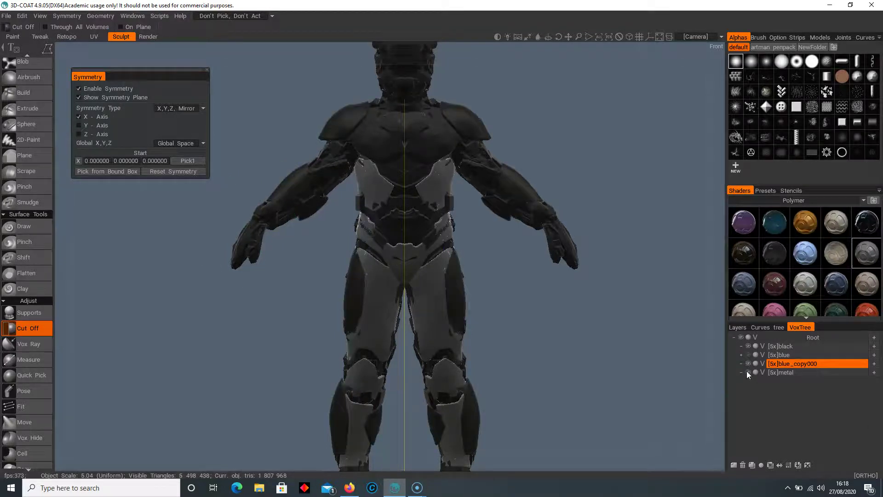
{"action": "left_click", "coordinate": [825, 371]}
{"action": "mouse_move", "coordinate": [525, 342]}
{"action": "left_mouse_down", "text": "alt"}
{"action": "mouse_move", "coordinate": [660, 317]}
{"action": "mouse_move", "coordinate": [548, 319]}
{"action": "mouse_move", "coordinate": [535, 336]}
{"action": "left_mouse_up", "text": "alt"}
{"action": "middle_click_drag", "start_coordinate": [535, 335], "coordinate": [506, 371]}
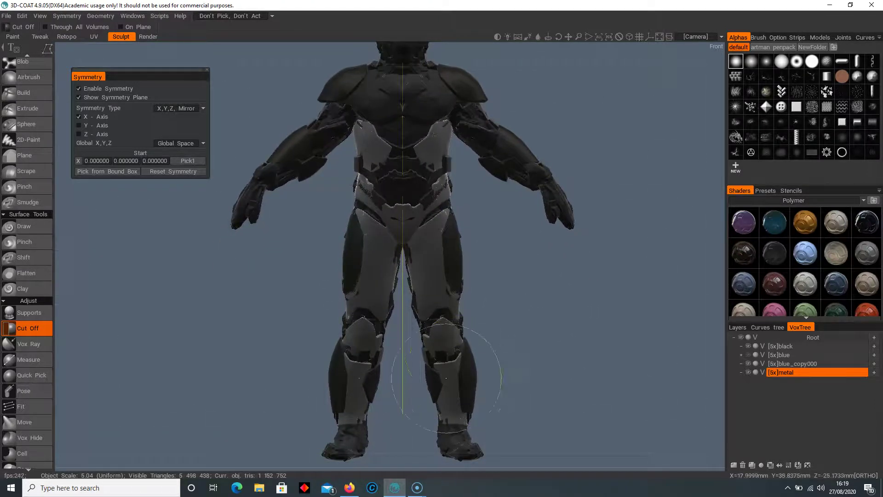
Try cutting away the metal outer thigh plates with a vertex lasso, and undo the cut.
{"action": "left_click", "coordinate": [481, 320]}
{"action": "left_click", "coordinate": [431, 304]}
{"action": "left_click", "coordinate": [432, 240]}
{"action": "left_click", "coordinate": [444, 200]}
{"action": "double_click", "coordinate": [498, 302]}
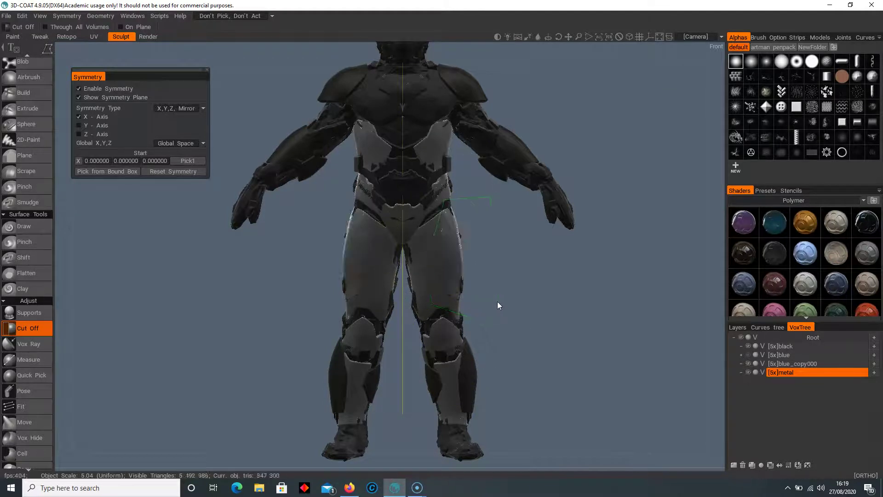
{"action": "middle_click_drag", "start_coordinate": [549, 316], "coordinate": [462, 316]}
{"action": "left_click_drag", "start_coordinate": [462, 315], "coordinate": [539, 316]}
{"action": "key", "text": "ctrl+z"}
Select the metal outer thigh plates using Pose with a vertex lasso and move them outward about 1.9 mm along X.
{"action": "right_click_drag", "start_coordinate": [494, 323], "coordinate": [564, 342]}
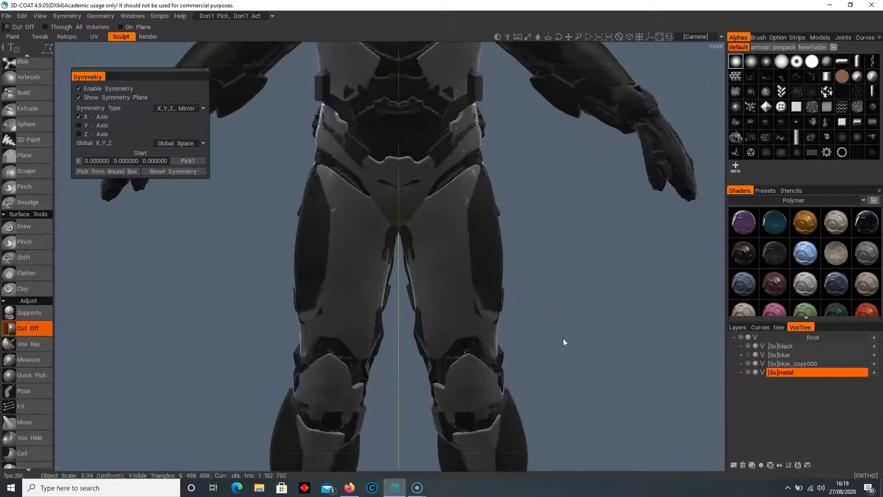
{"action": "left_click", "coordinate": [23, 391]}
{"action": "key", "text": "e"}
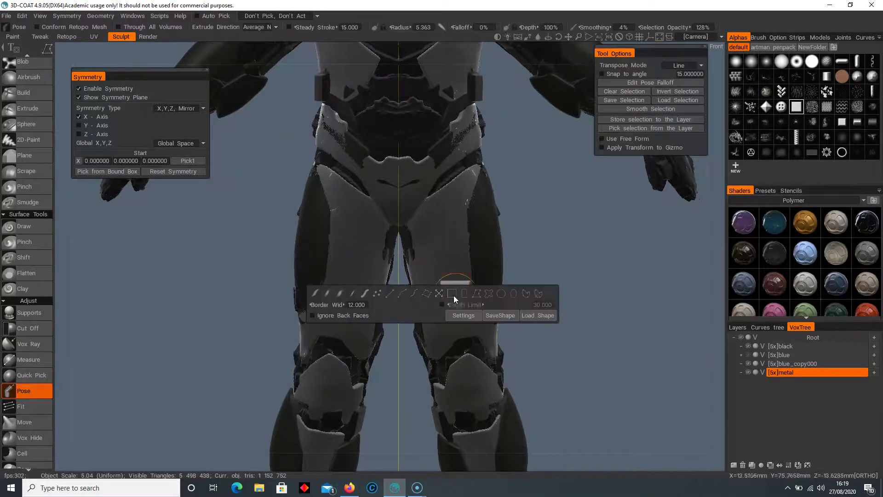
{"action": "left_click", "coordinate": [478, 295]}
{"action": "left_click", "coordinate": [536, 343]}
{"action": "mouse_move", "coordinate": [470, 343]}
{"action": "left_mouse_down"}
{"action": "mouse_move", "coordinate": [461, 172]}
{"action": "mouse_move", "coordinate": [514, 159]}
{"action": "mouse_move", "coordinate": [584, 328]}
{"action": "left_mouse_up"}
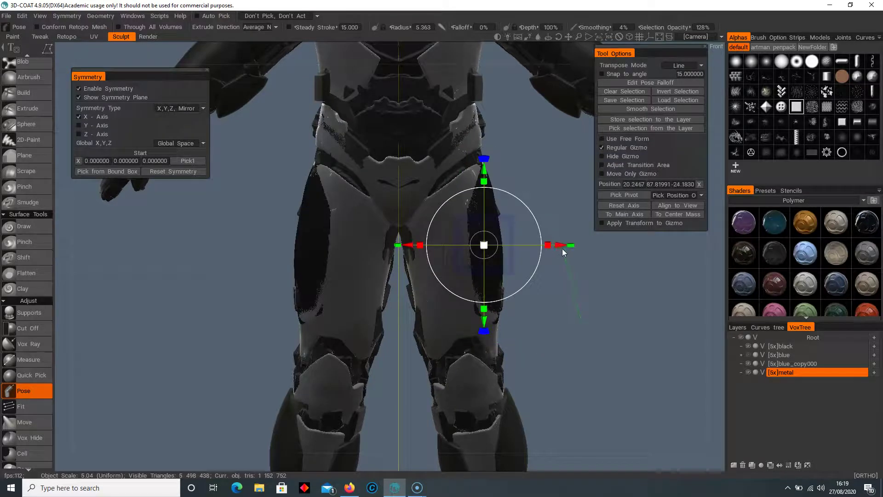
{"action": "left_click_drag", "start_coordinate": [561, 245], "coordinate": [567, 244]}
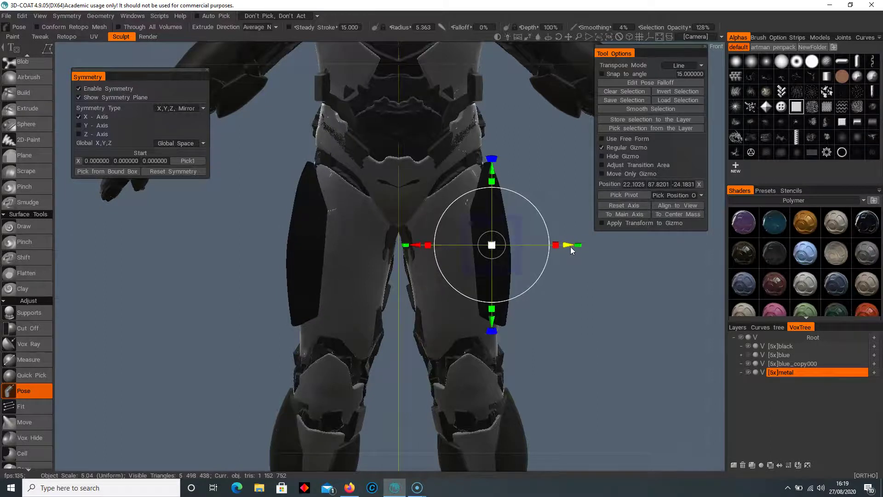
{"action": "key", "text": "Return"}
Make blue_copy000 current, lasso the side torso plates above the waist with Pose, and nudge them slightly outward.
{"action": "left_click_drag", "start_coordinate": [570, 320], "coordinate": [654, 301]}
{"action": "right_click_drag", "start_coordinate": [654, 301], "coordinate": [476, 268]}
{"action": "left_click_drag", "start_coordinate": [476, 268], "coordinate": [469, 248]}
{"action": "scroll", "coordinate": [469, 247], "scroll_direction": "up", "scroll_amount": 8}
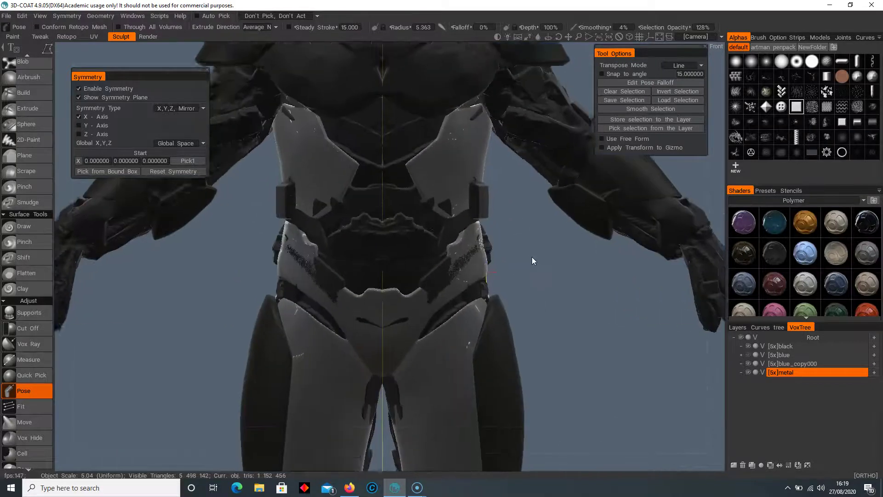
{"action": "left_click", "coordinate": [777, 366]}
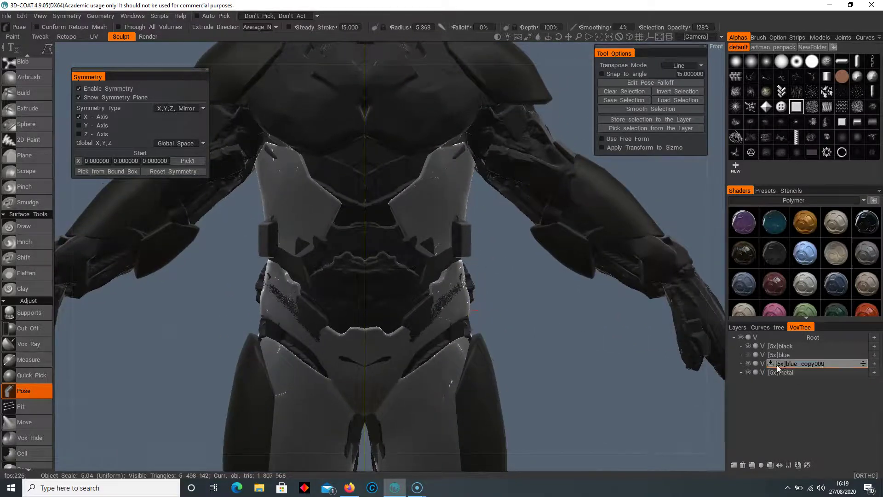
{"action": "mouse_move", "coordinate": [438, 263]}
{"action": "left_mouse_down"}
{"action": "mouse_move", "coordinate": [463, 258]}
{"action": "mouse_move", "coordinate": [418, 252]}
{"action": "mouse_move", "coordinate": [414, 147]}
{"action": "mouse_move", "coordinate": [468, 137]}
{"action": "mouse_move", "coordinate": [480, 171]}
{"action": "left_mouse_up"}
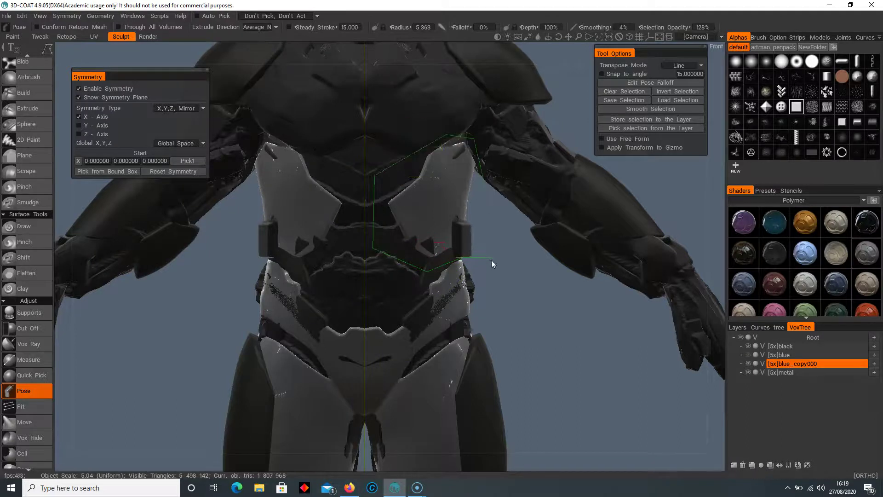
{"action": "left_click_drag", "start_coordinate": [492, 260], "coordinate": [491, 261]}
{"action": "left_click_drag", "start_coordinate": [523, 200], "coordinate": [524, 200]}
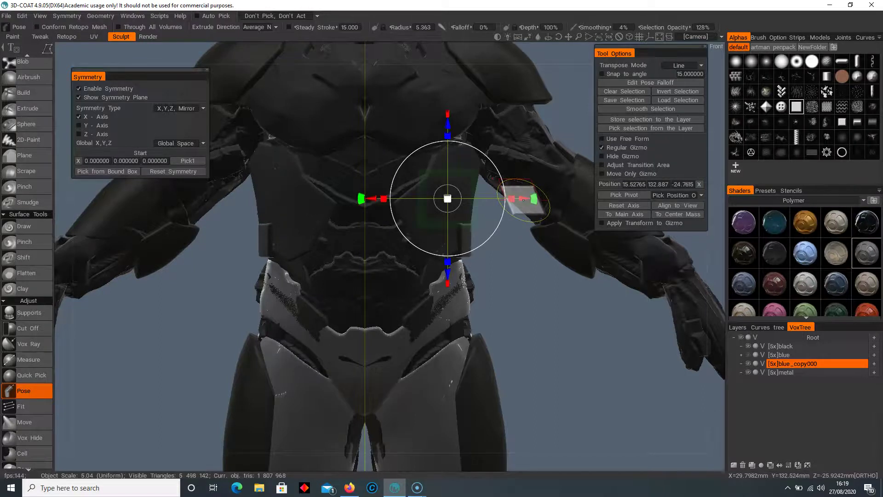
{"action": "key", "text": "Return"}
Examine the whole figure from the front to check how the armour plates sit together.
{"action": "right_click_drag", "start_coordinate": [509, 302], "coordinate": [460, 256]}
{"action": "middle_click_drag", "start_coordinate": [460, 255], "coordinate": [468, 319]}
{"action": "left_click_drag", "start_coordinate": [468, 318], "coordinate": [543, 323]}
{"action": "middle_click_drag", "start_coordinate": [542, 322], "coordinate": [509, 333]}
{"action": "scroll", "coordinate": [508, 333], "scroll_direction": "down", "scroll_amount": 3}
{"action": "middle_click_drag", "start_coordinate": [434, 334], "coordinate": [496, 302]}
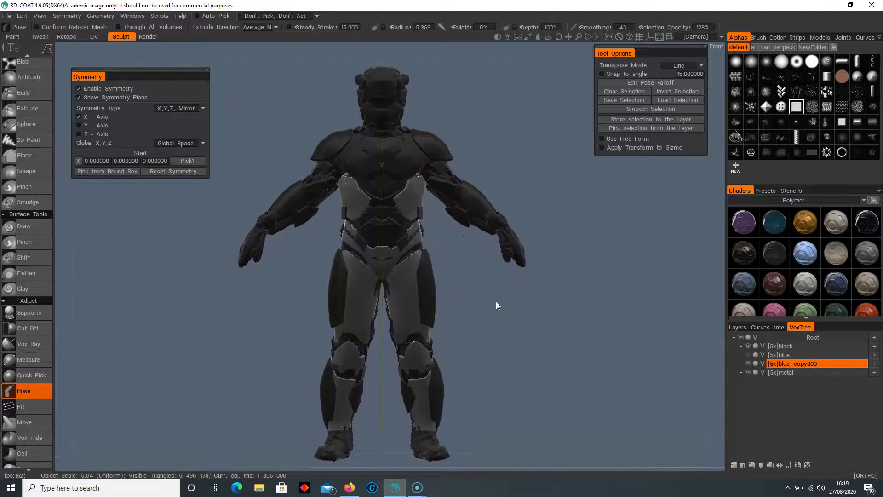